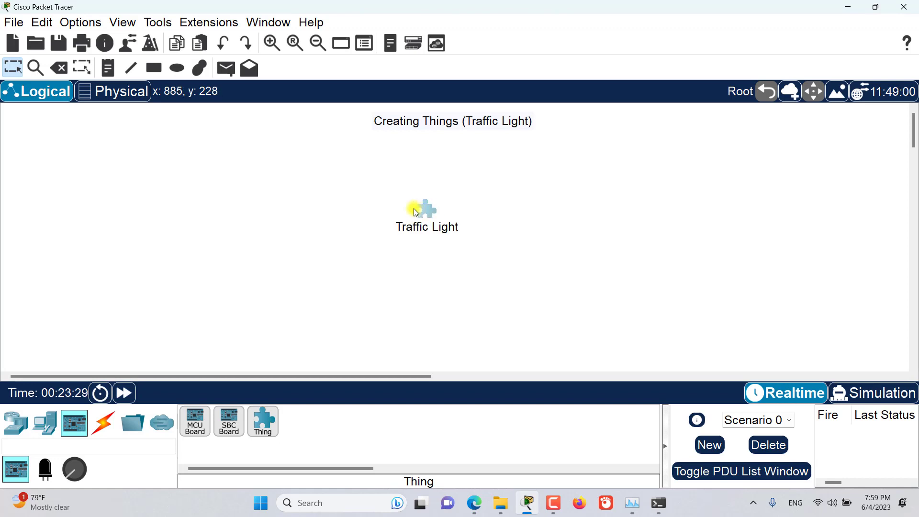
# - Open the Traffic Light's settings window, reposition it, and show its I/O Config
pyautogui.click(414, 213)
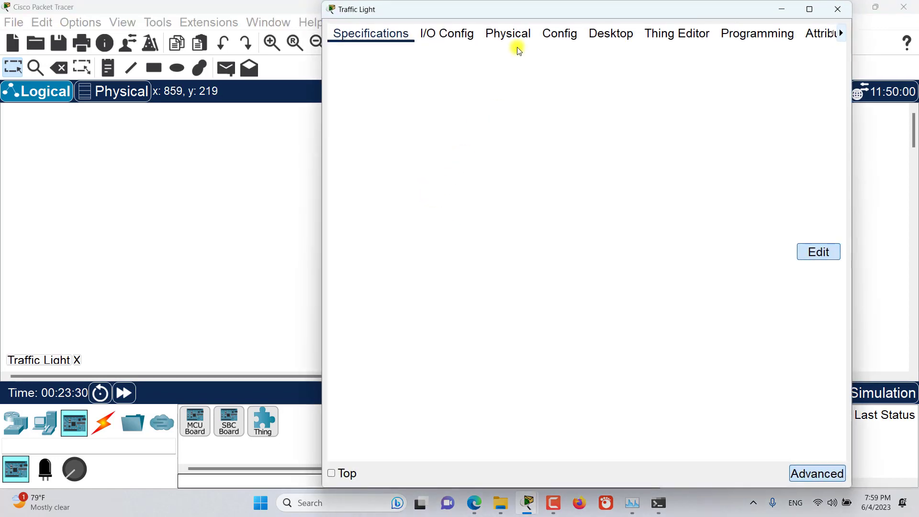
pyautogui.moveTo(524, 10); pyautogui.dragTo(429, 42)
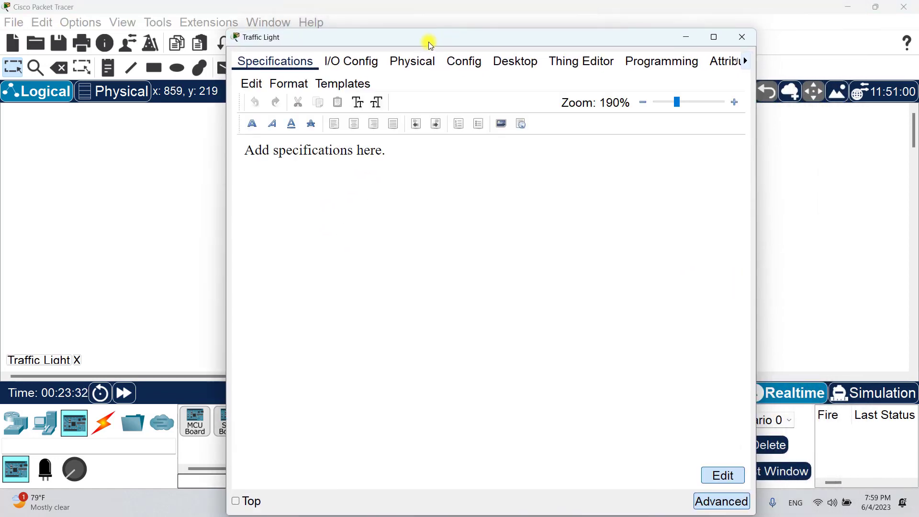
pyautogui.click(346, 65)
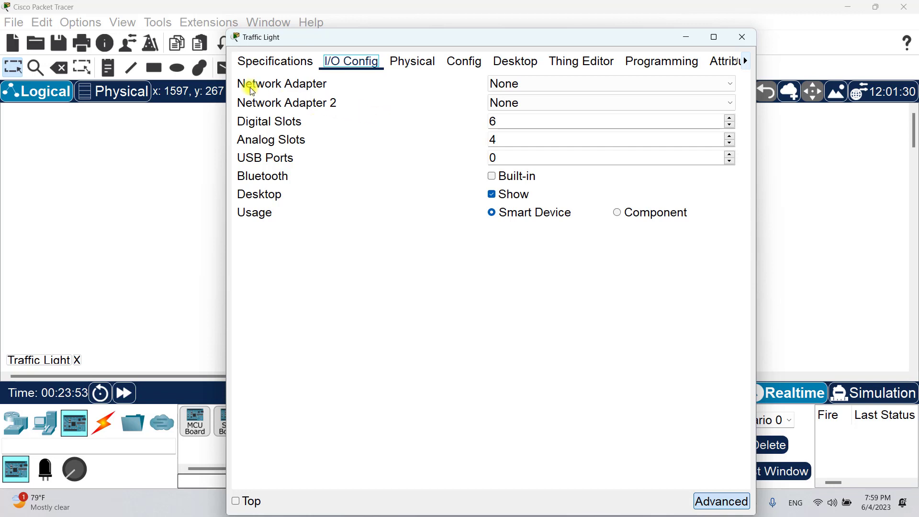
# - Keep Network Adapter at None and set USB Ports to 1, leaving 6 digital and 4 analog slots
pyautogui.click(512, 85)
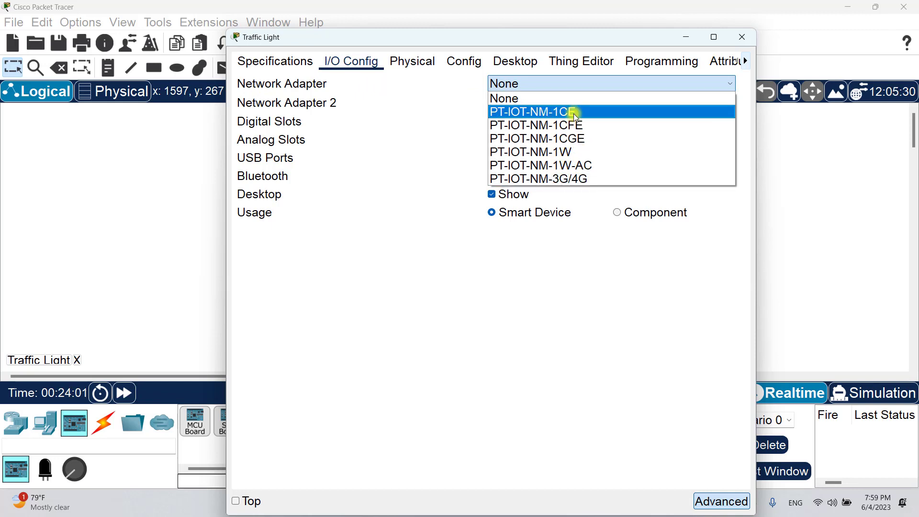
pyautogui.click(410, 122)
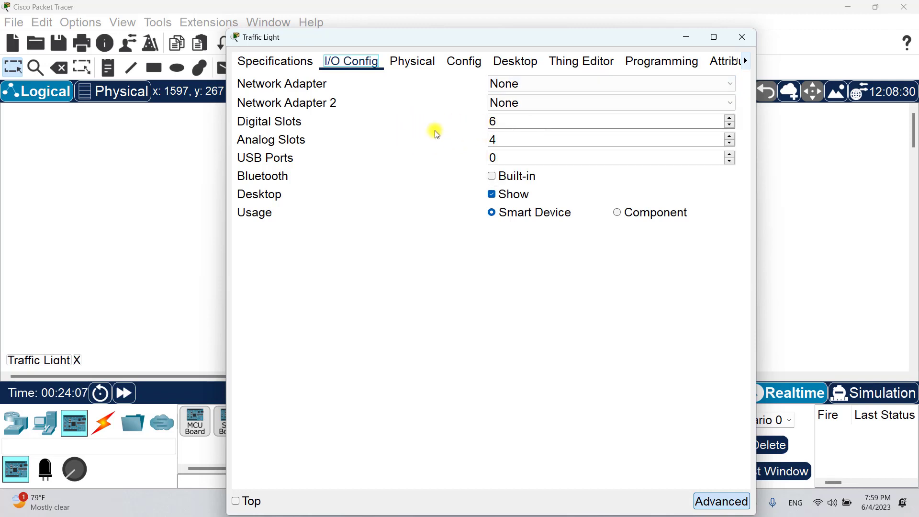
pyautogui.doubleClick(533, 122)
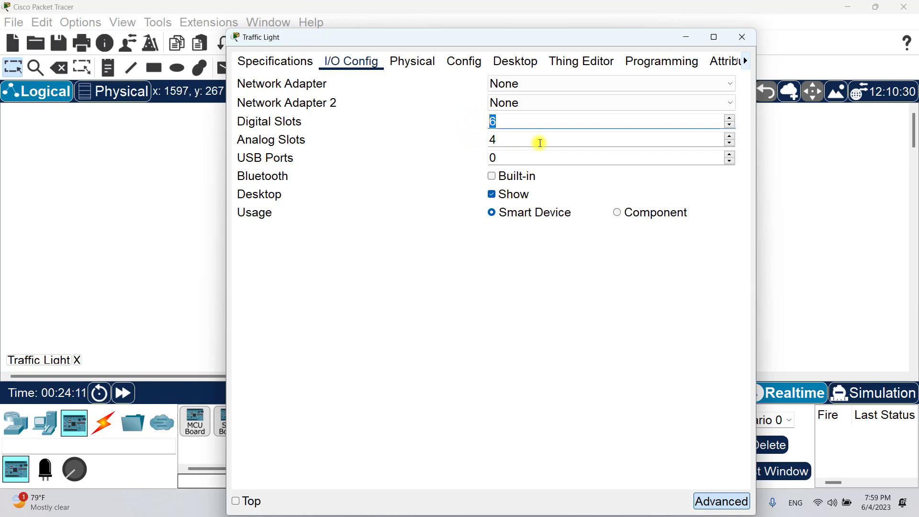
pyautogui.moveTo(540, 144); pyautogui.dragTo(469, 139)
pyautogui.click(445, 147)
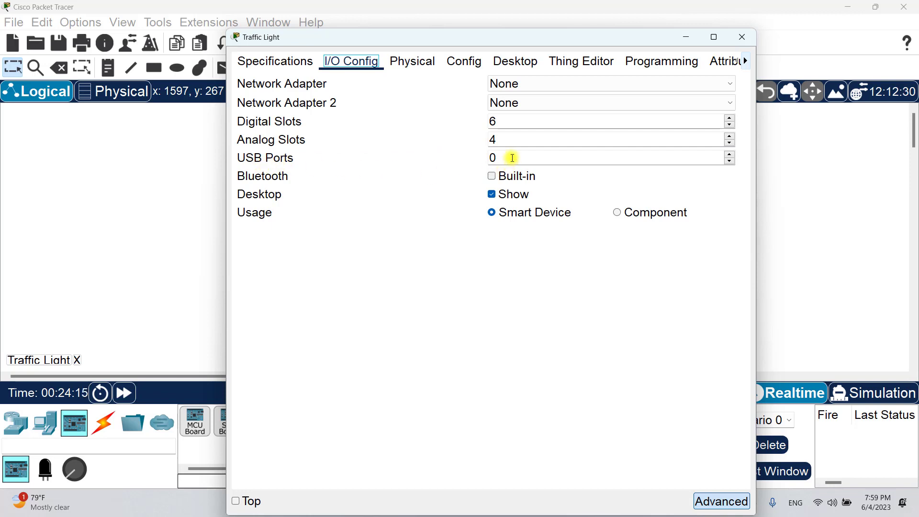
pyautogui.moveTo(511, 157); pyautogui.dragTo(448, 156)
pyautogui.write('1')
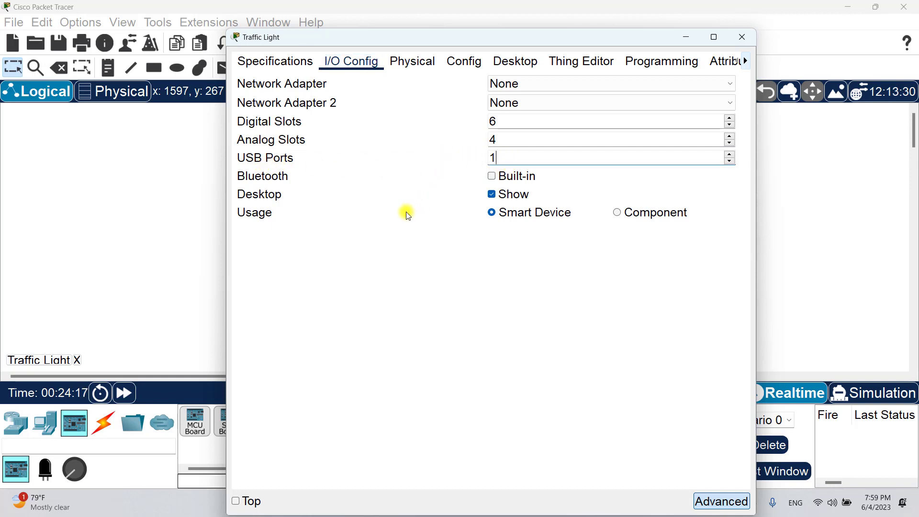
pyautogui.click(409, 215)
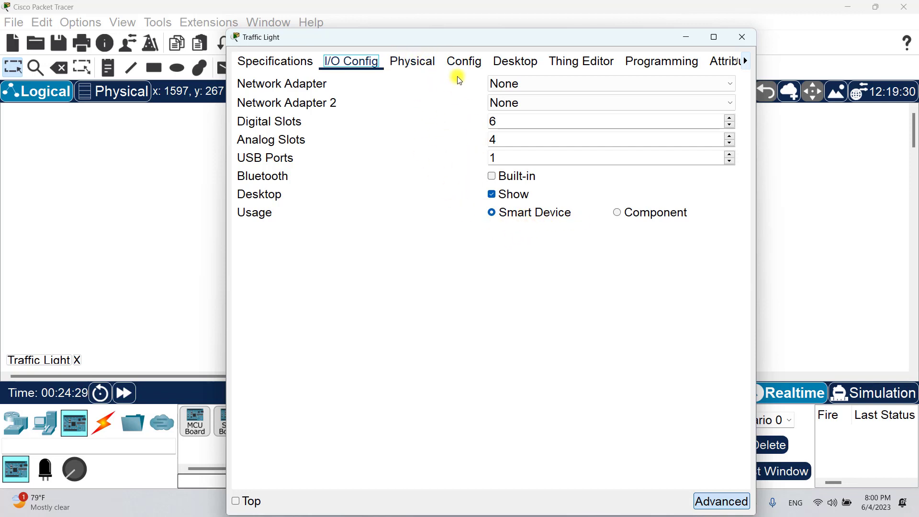
# - Toggle Usage to Component and back to Smart Device, then open the Thing Editor
pyautogui.click(619, 215)
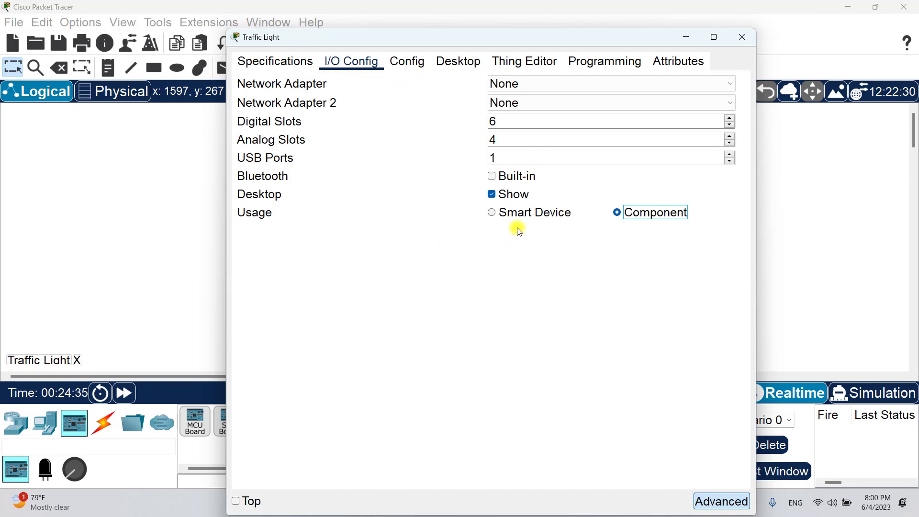
pyautogui.click(494, 214)
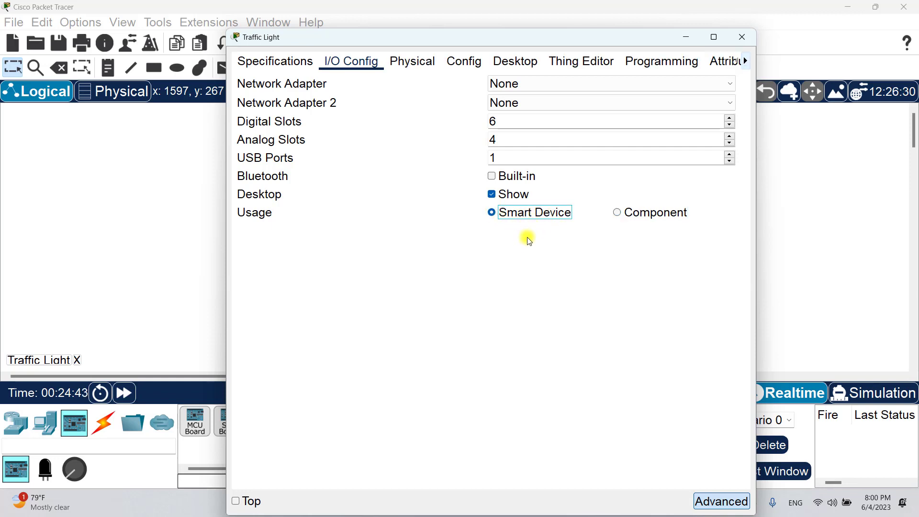
pyautogui.moveTo(445, 41); pyautogui.dragTo(426, 44)
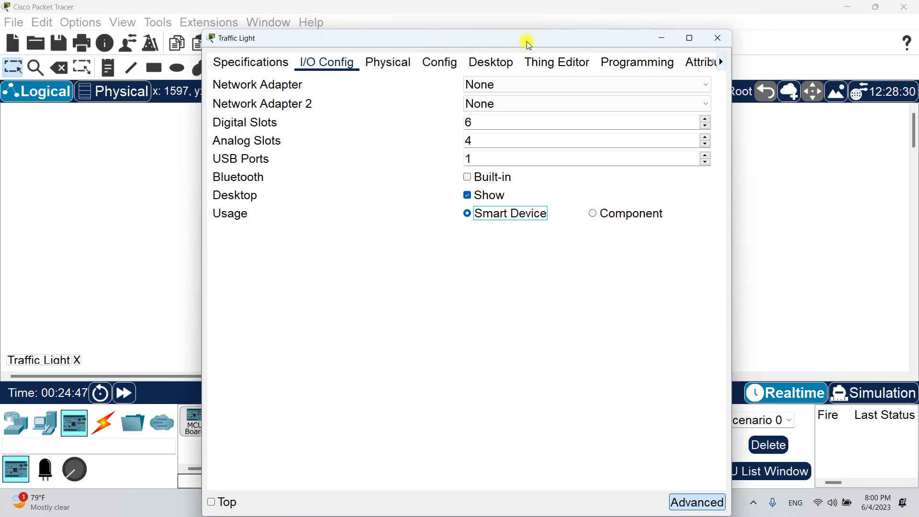
pyautogui.click(559, 62)
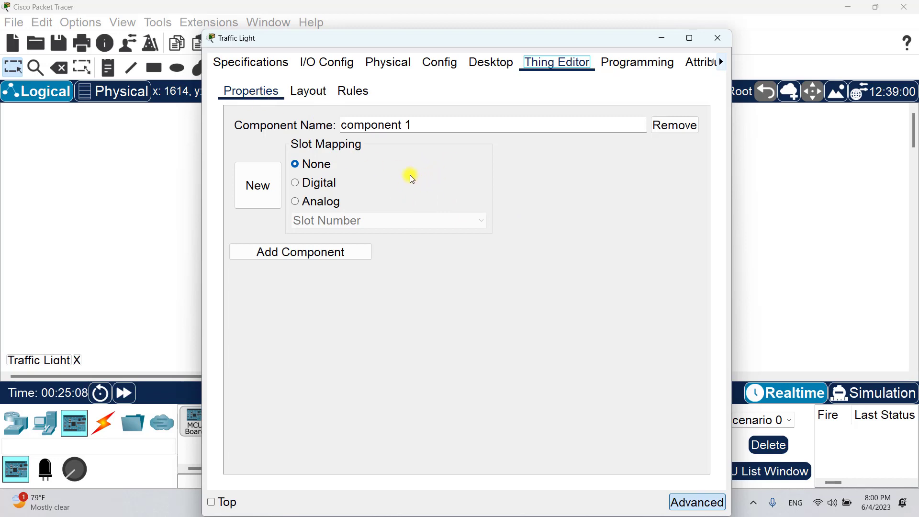
# - Rename 'component 1' to 'base'
pyautogui.moveTo(416, 125); pyautogui.dragTo(323, 126)
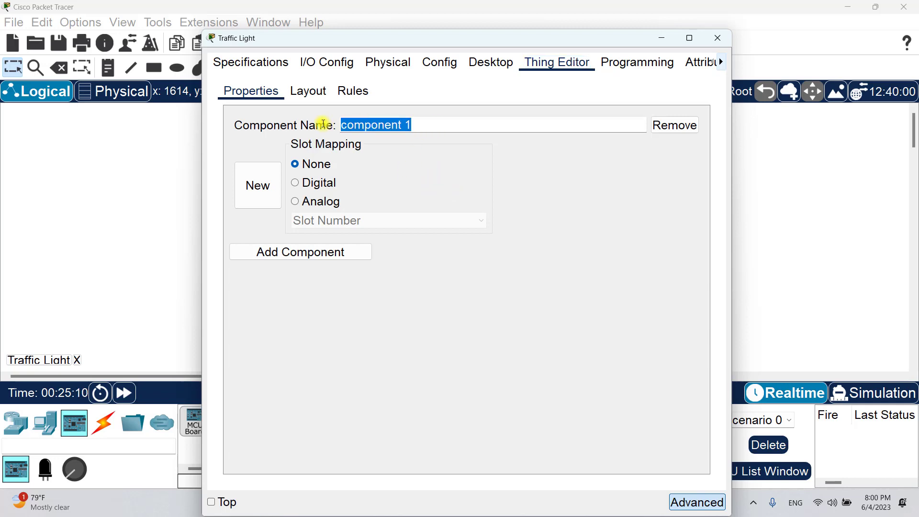
pyautogui.write('base')
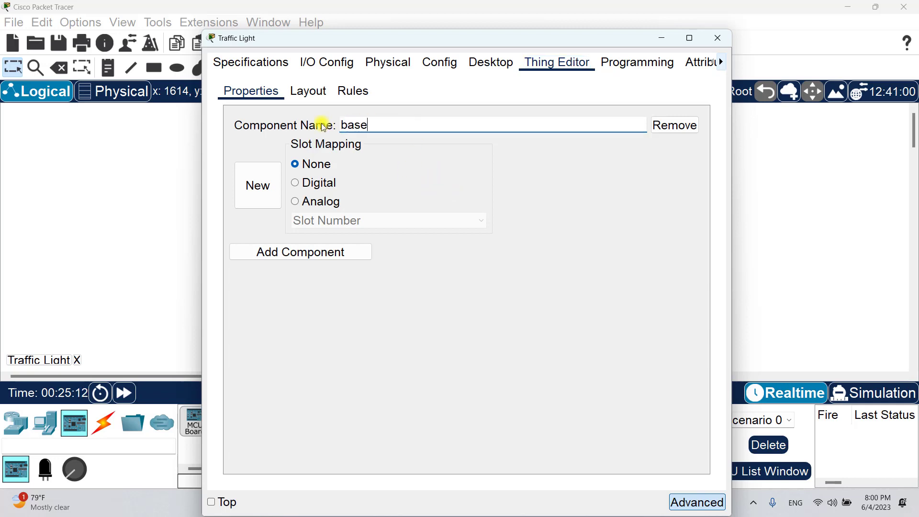
pyautogui.press('Tab')
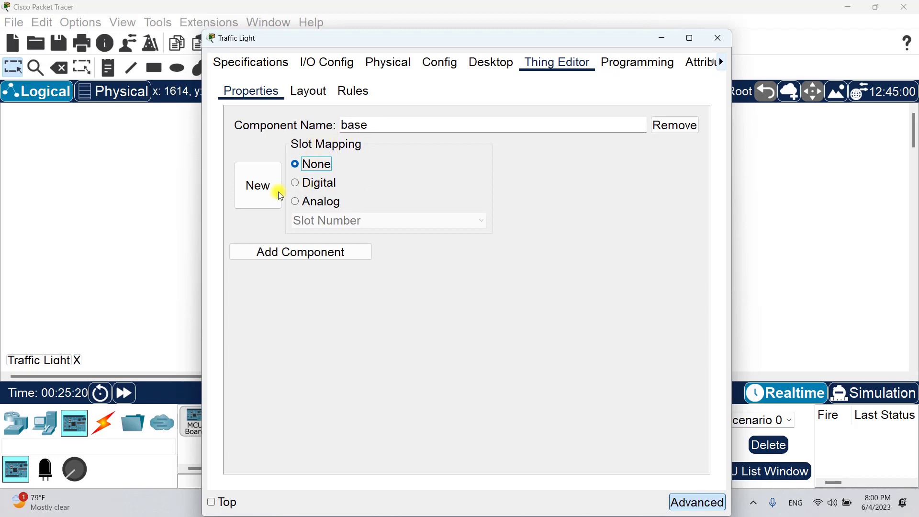
# - Give the base component the traffic-light base image from the Pictures folder
pyautogui.click(263, 191)
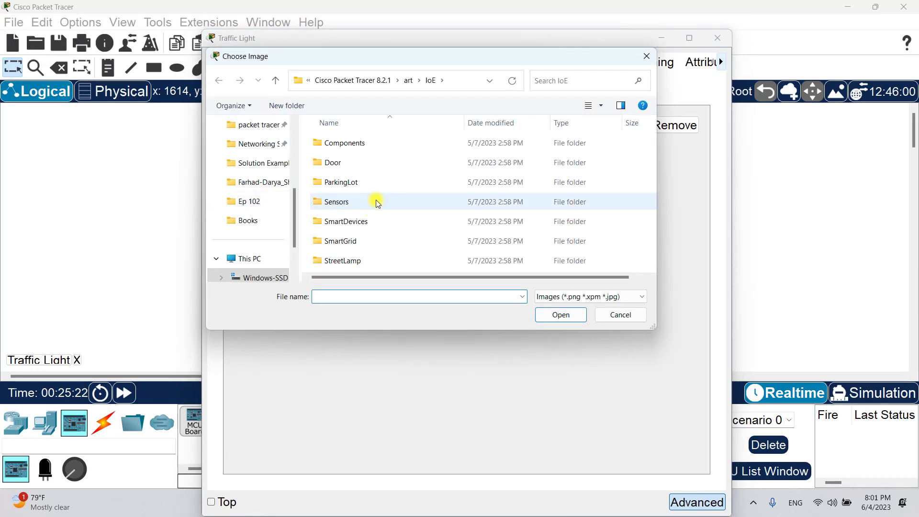
pyautogui.scroll(1, 249, 189)
pyautogui.scroll(1, 251, 186)
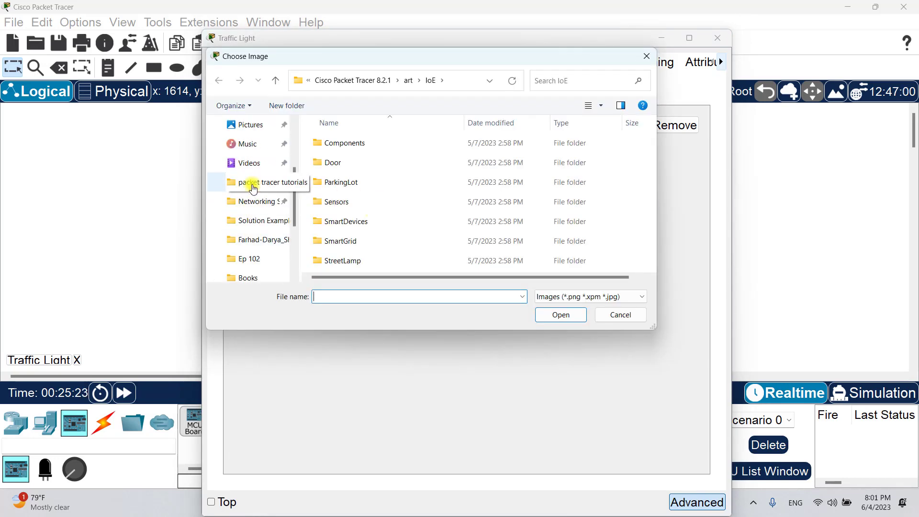
pyautogui.scroll(1, 257, 148)
pyautogui.click(255, 144)
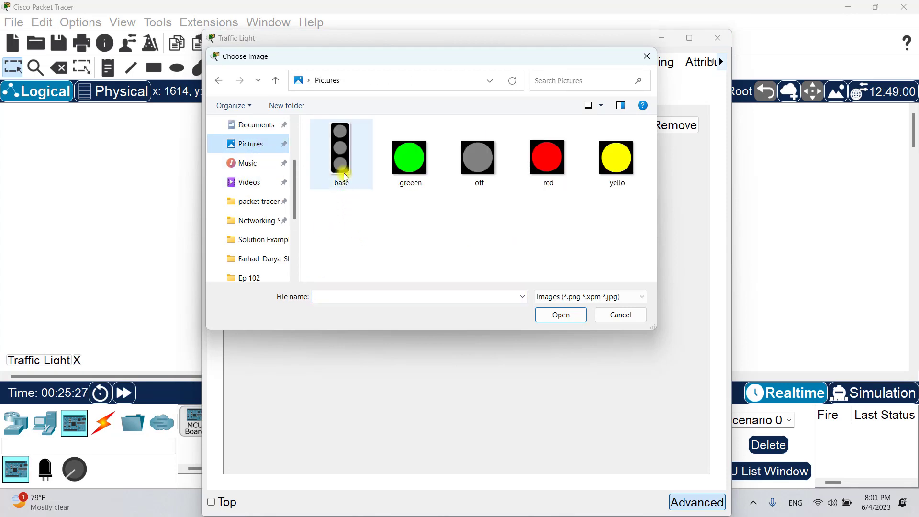
pyautogui.click(351, 160)
pyautogui.doubleClick(351, 159)
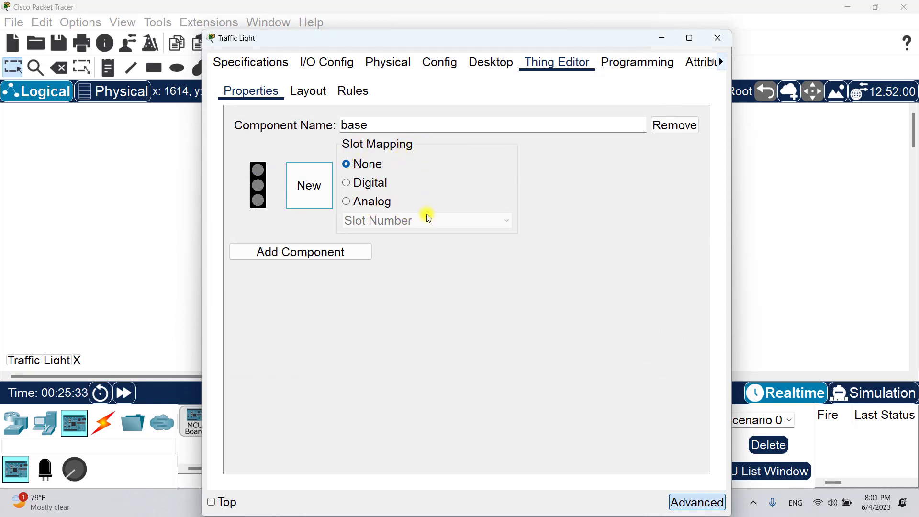
# - Add a second component named RED, mapped to Digital Slot 1
pyautogui.click(302, 253)
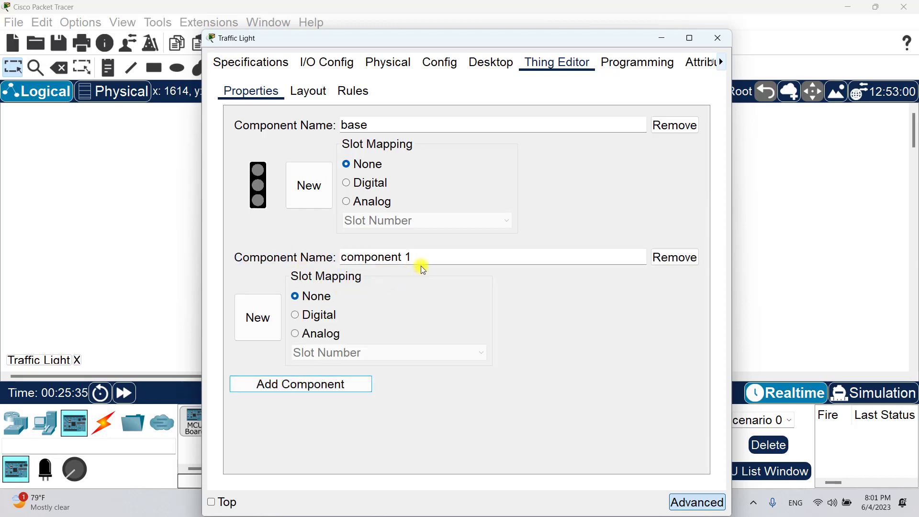
pyautogui.moveTo(421, 262); pyautogui.dragTo(316, 248)
pyautogui.write('RED')
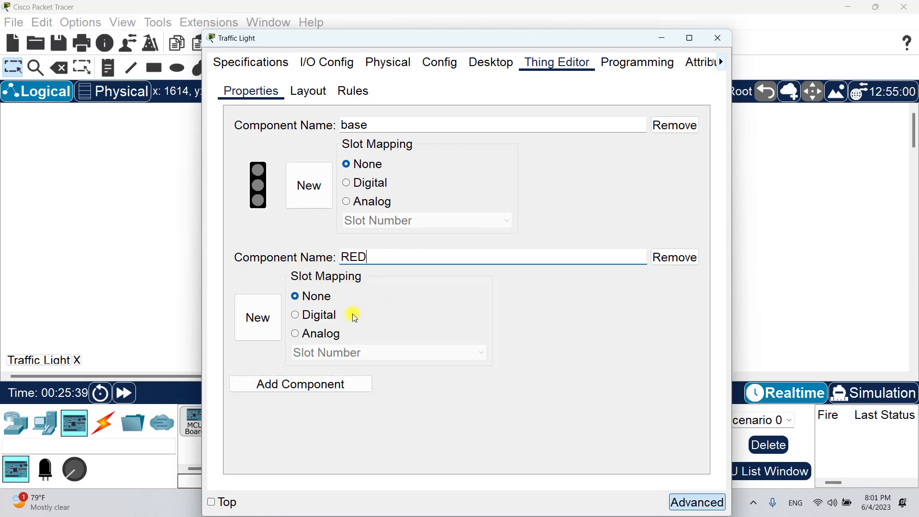
pyautogui.click(309, 315)
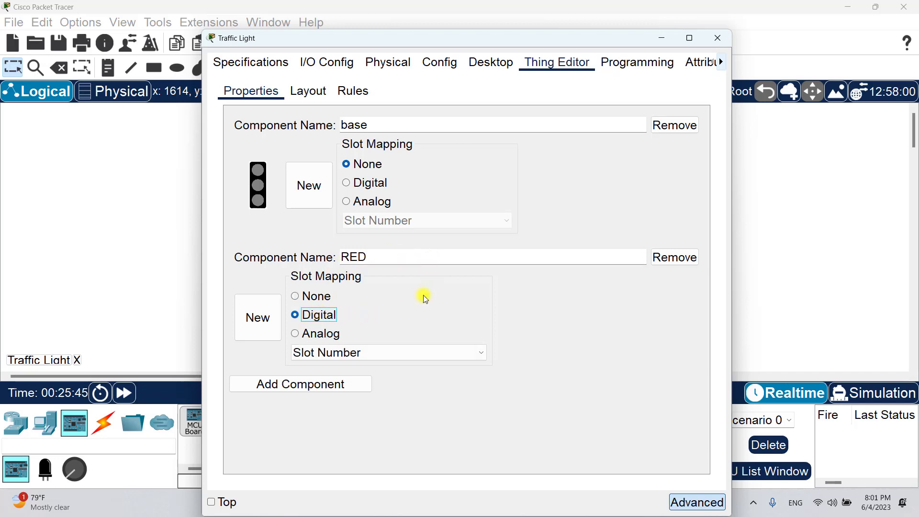
pyautogui.click(354, 352)
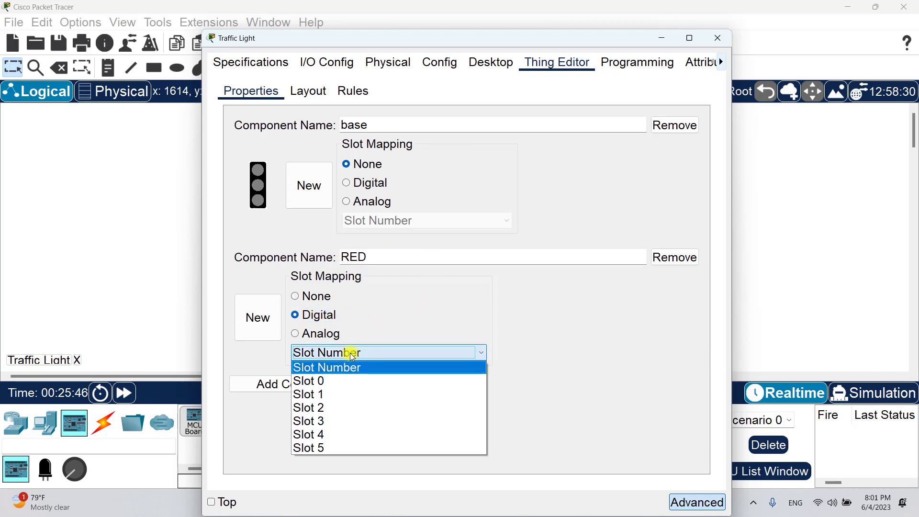
pyautogui.click(335, 395)
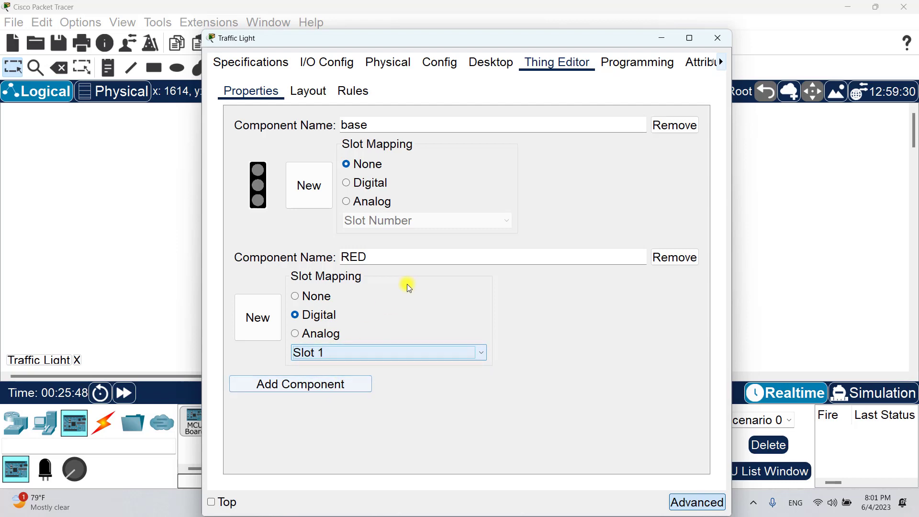
# - Give the RED component the red light image and the grey off image
pyautogui.click(265, 327)
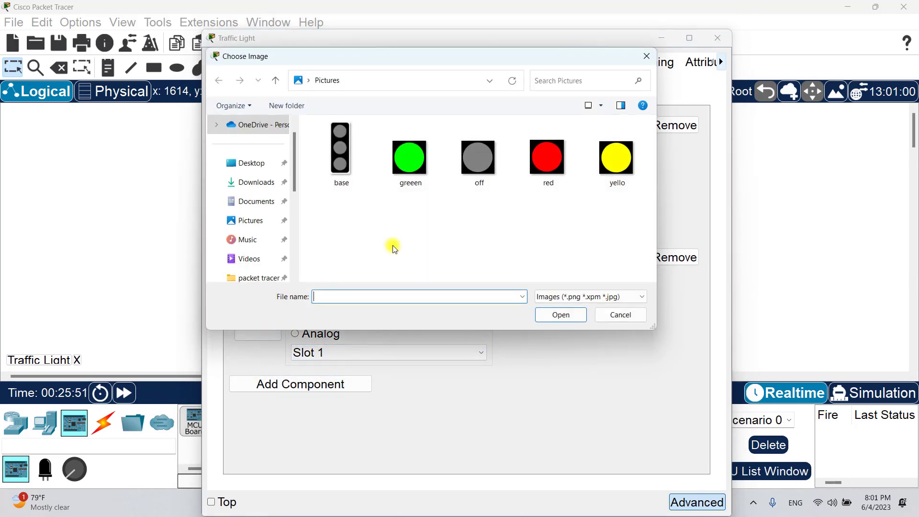
pyautogui.click(542, 167)
pyautogui.doubleClick(543, 169)
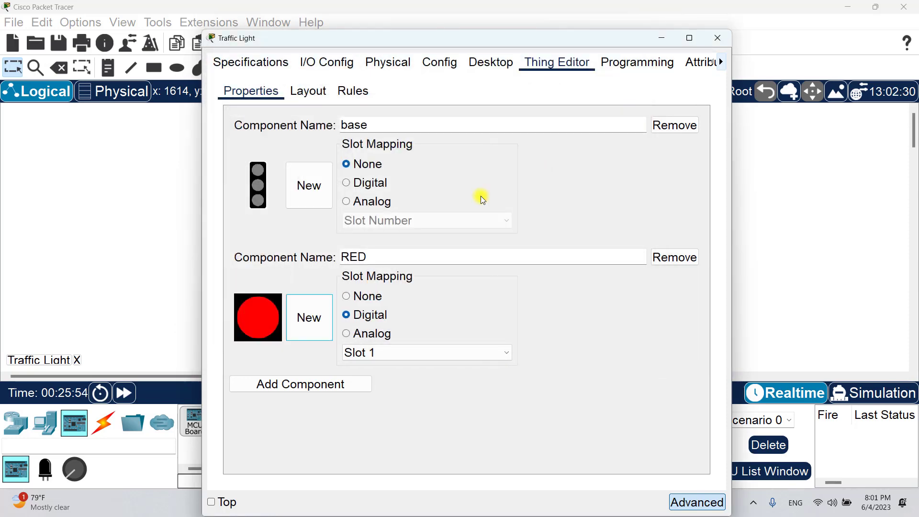
pyautogui.click(307, 326)
pyautogui.click(478, 158)
pyautogui.doubleClick(480, 161)
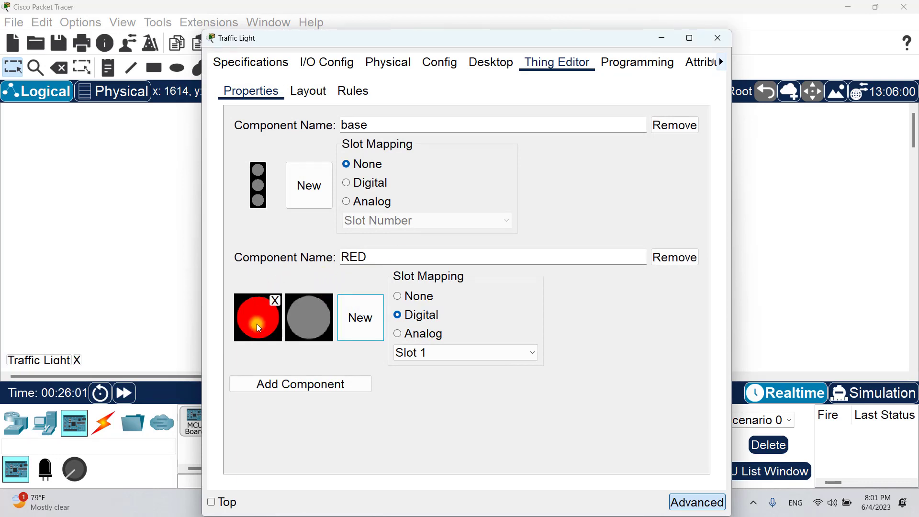
pyautogui.moveTo(310, 337)
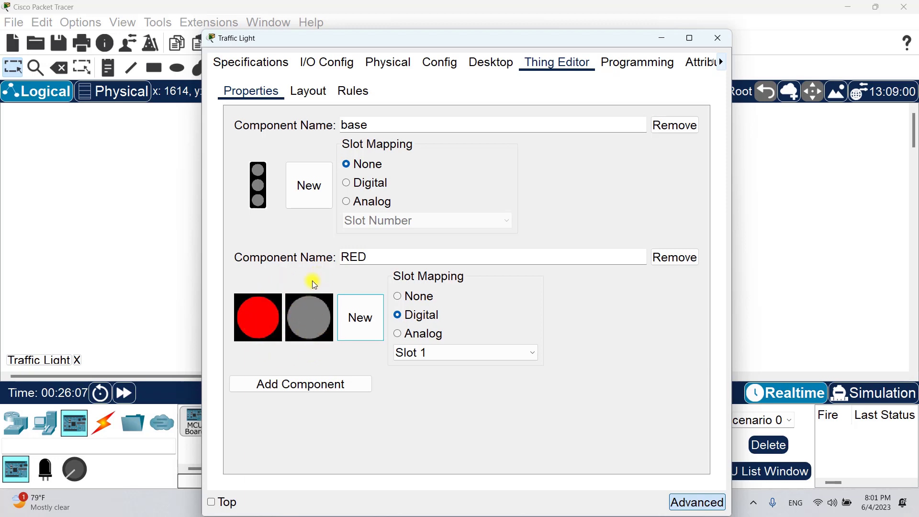
# - Add a YELLOW component mapped to Digital Slot 1
pyautogui.click(299, 383)
pyautogui.moveTo(420, 388); pyautogui.dragTo(319, 386)
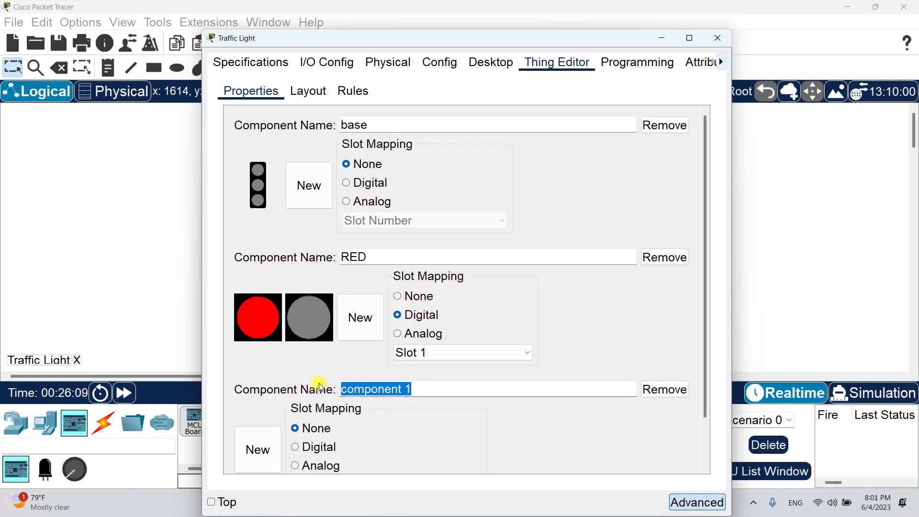
pyautogui.write('YELLOW')
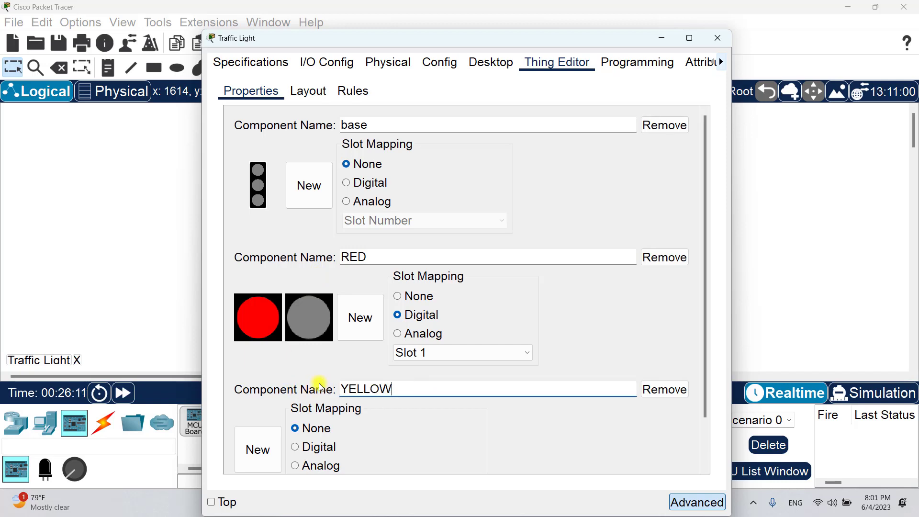
pyautogui.scroll(-1, 421, 397)
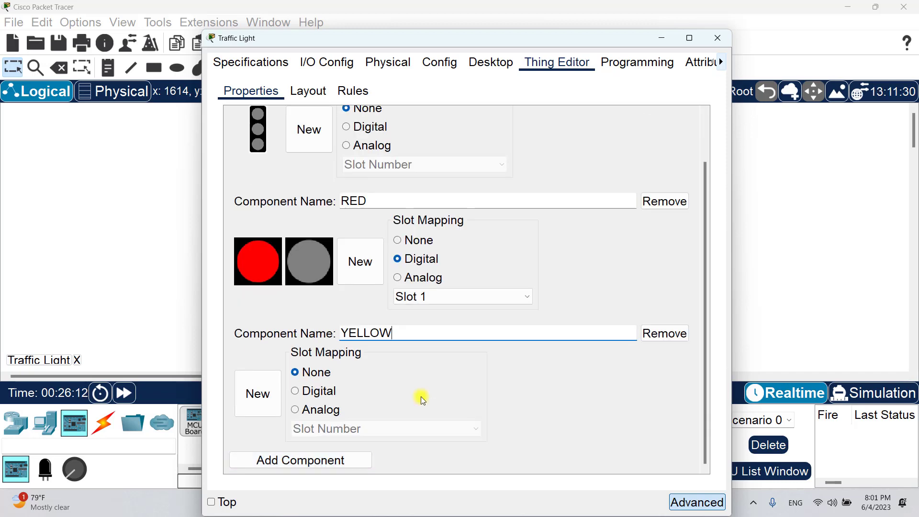
pyautogui.click(304, 391)
pyautogui.click(357, 429)
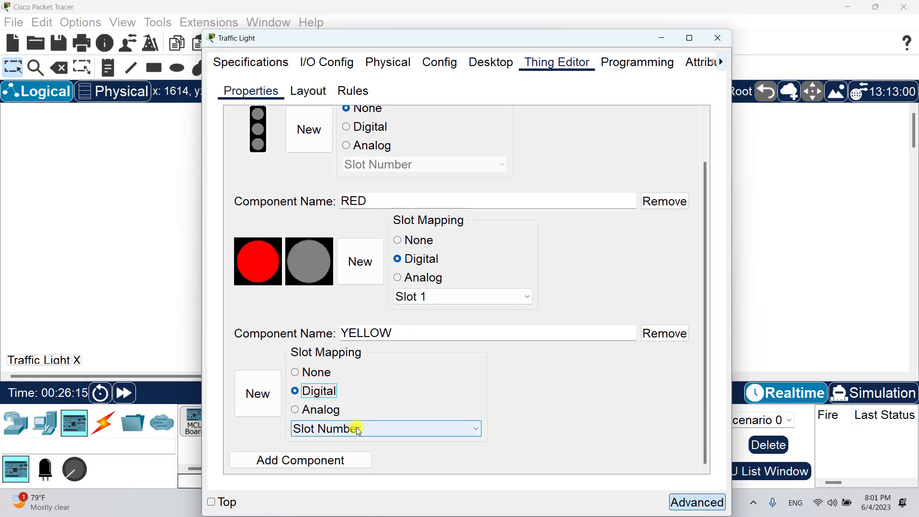
pyautogui.click(359, 429)
pyautogui.click(309, 360)
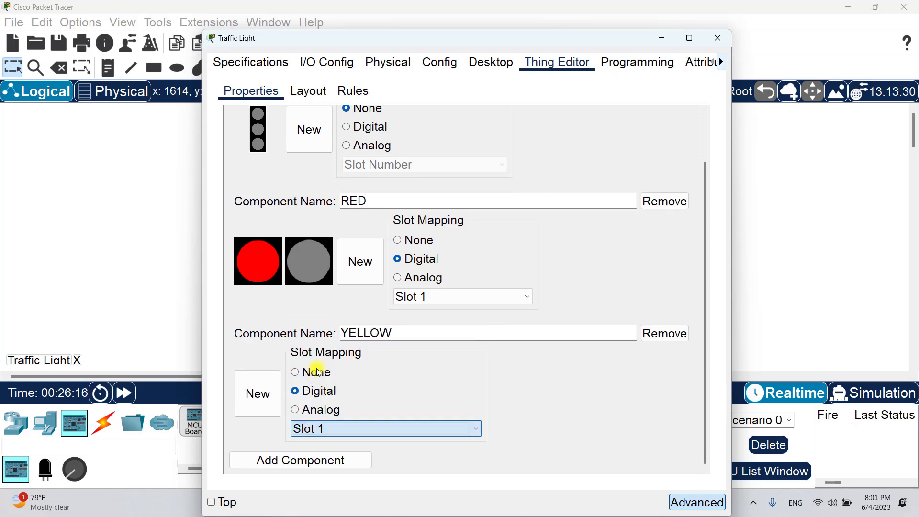
# - Give YELLOW the 'yello' image and the grey 'off' image
pyautogui.click(271, 397)
pyautogui.click(610, 174)
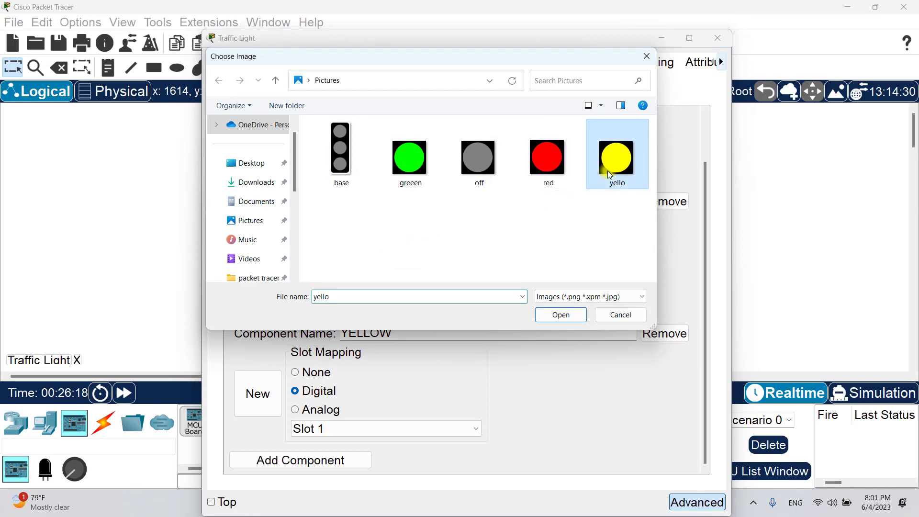
pyautogui.doubleClick(609, 174)
pyautogui.click(308, 392)
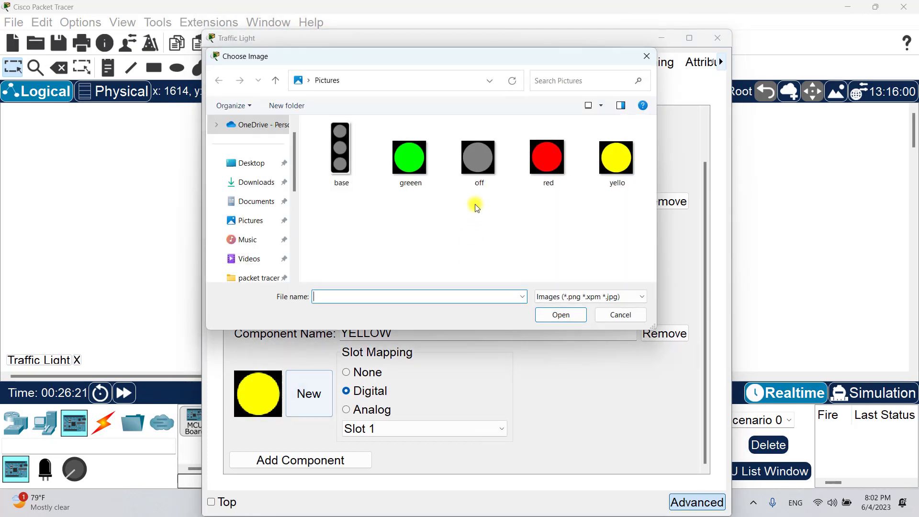
pyautogui.doubleClick(477, 158)
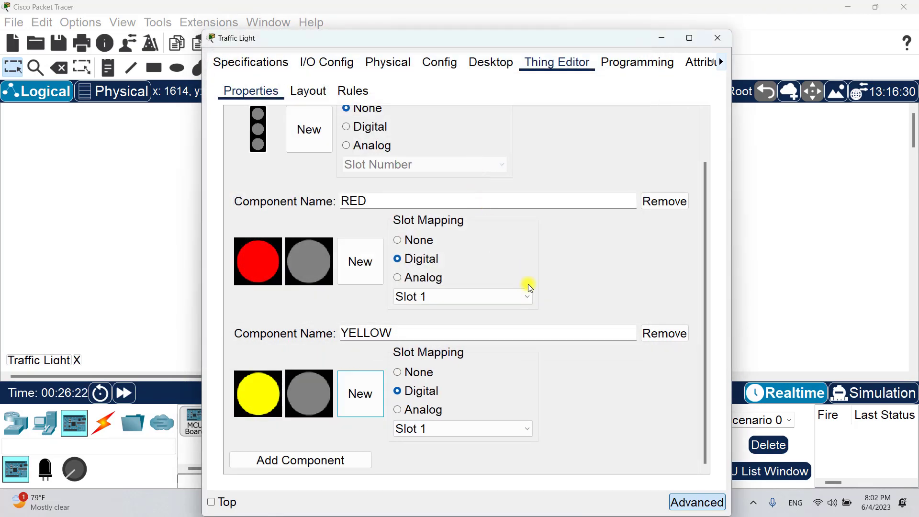
# - Add a GREEN component mapped to Digital Slot 1
pyautogui.click(303, 461)
pyautogui.scroll(-2, 474, 387)
pyautogui.tripleClick(393, 333)
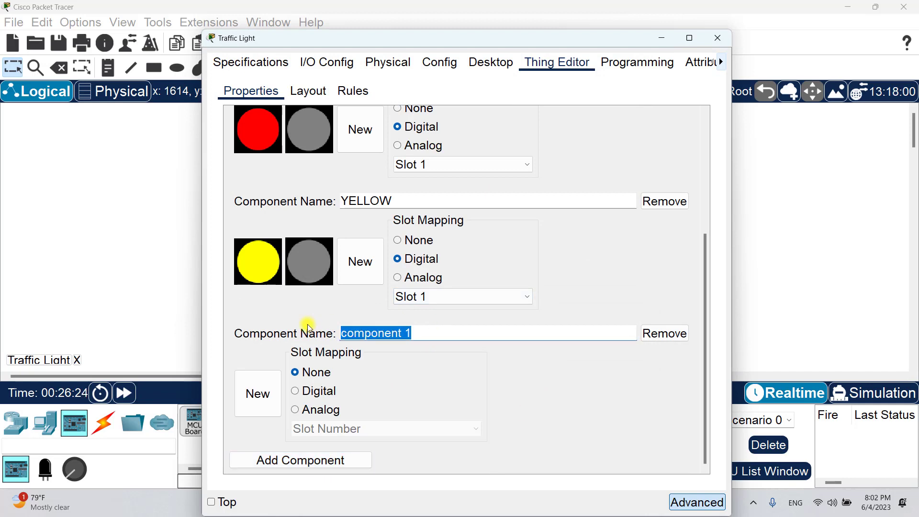
pyautogui.write('GREEN')
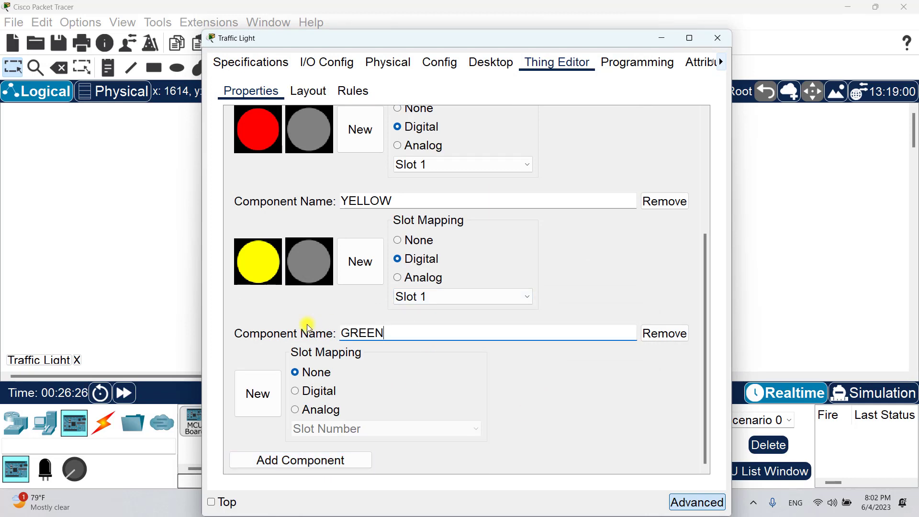
pyautogui.click(313, 393)
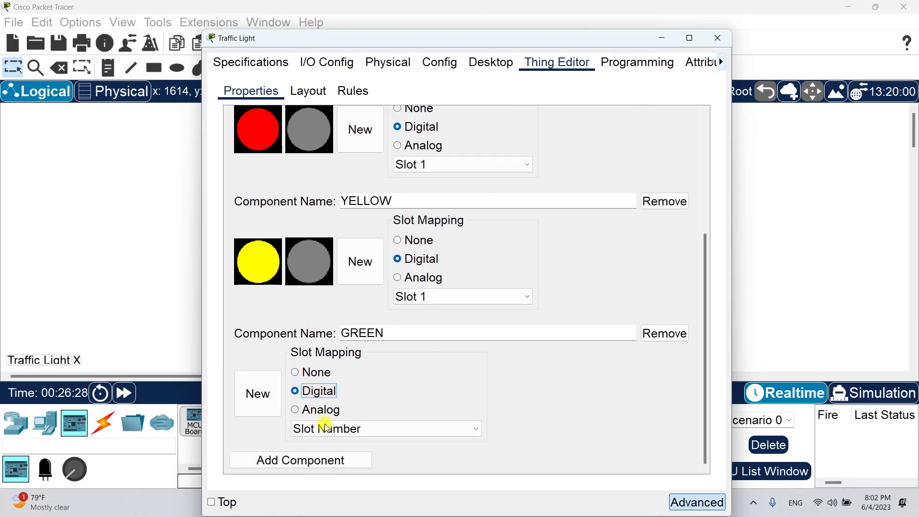
pyautogui.click(324, 427)
pyautogui.click(330, 363)
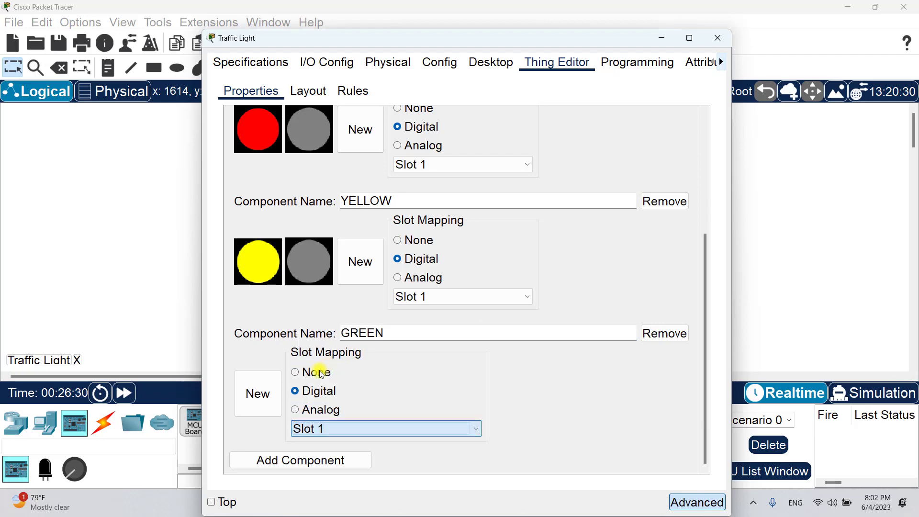
# - Give GREEN the 'greeen' image and the grey 'off' image
pyautogui.click(260, 395)
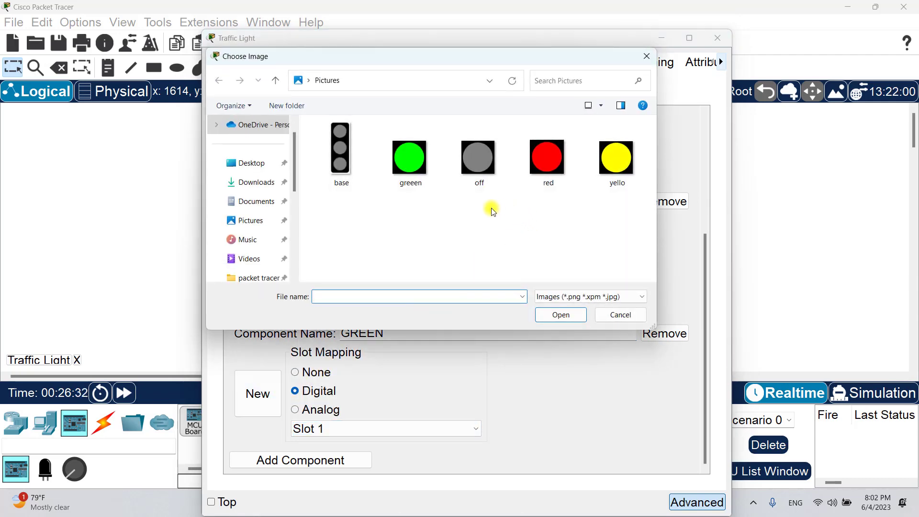
pyautogui.doubleClick(418, 168)
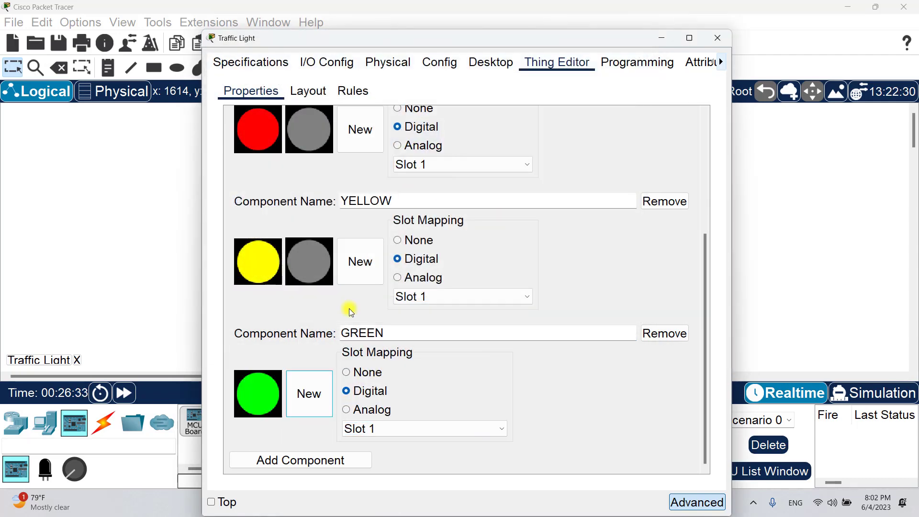
pyautogui.click(309, 390)
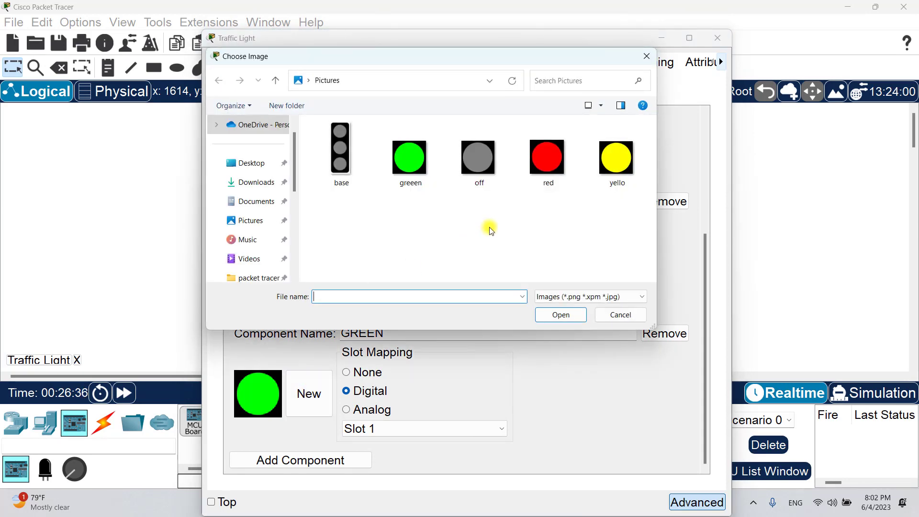
pyautogui.doubleClick(481, 171)
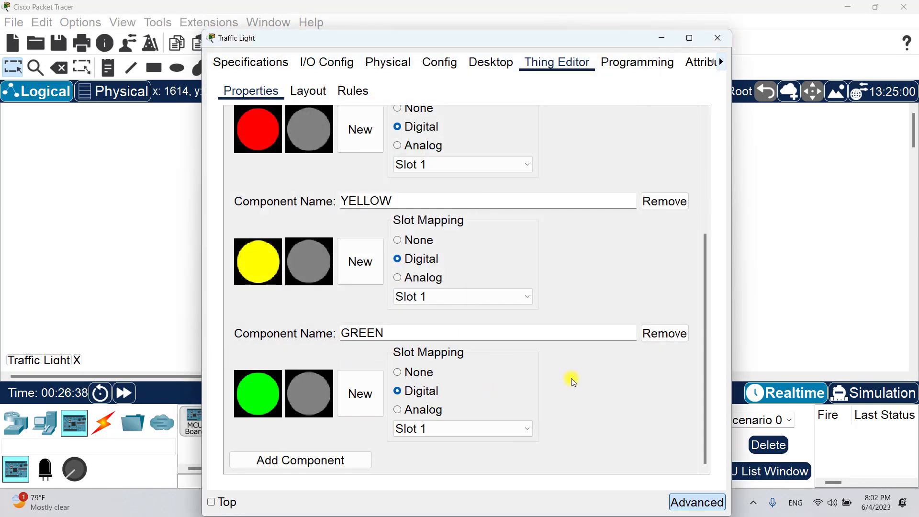
# - In the Layout view, drag the green, yellow and red lamps off the traffic-light body
pyautogui.click(307, 98)
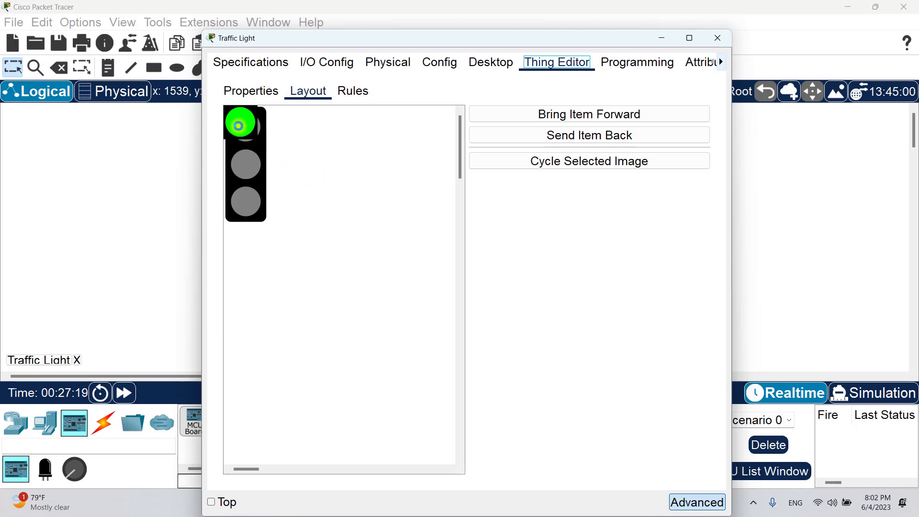
pyautogui.moveTo(240, 133); pyautogui.dragTo(355, 143)
pyautogui.moveTo(250, 128); pyautogui.dragTo(348, 193)
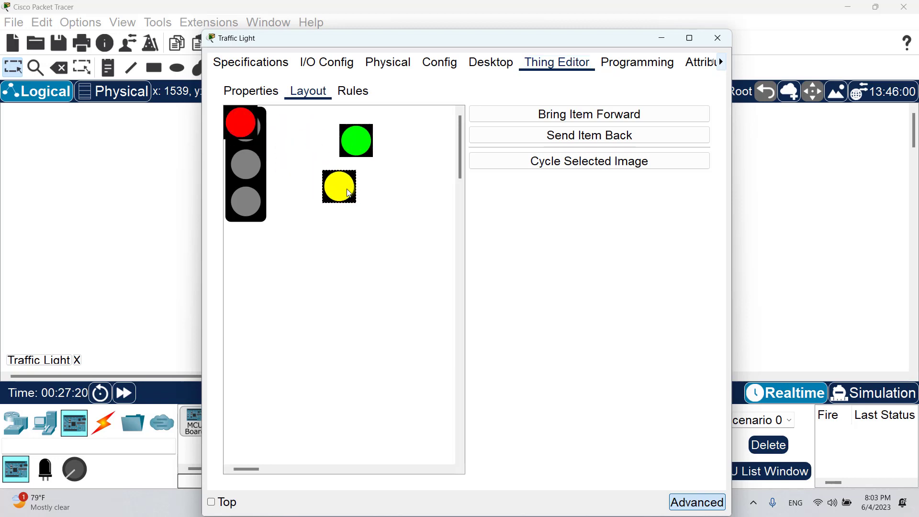
pyautogui.moveTo(240, 122); pyautogui.dragTo(297, 240)
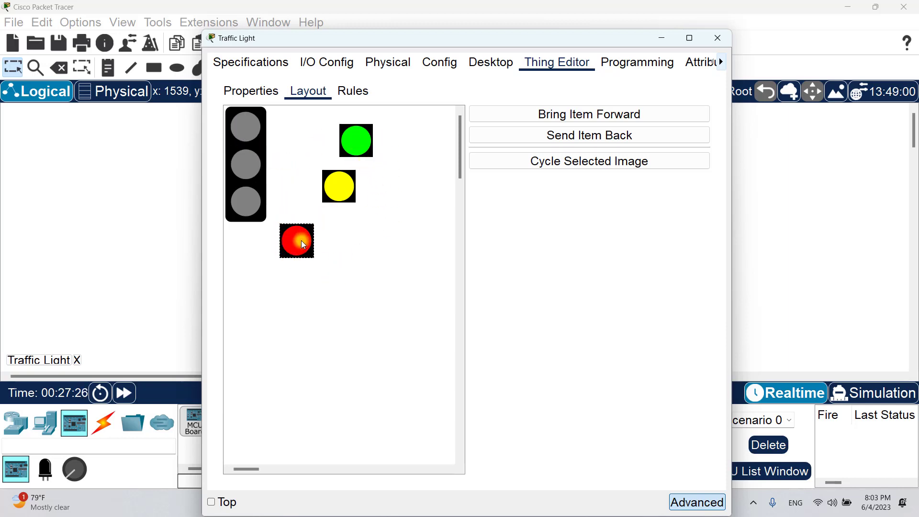
# - Place the red lamp in the top slot, yellow in the middle, green at the bottom
pyautogui.moveTo(277, 151); pyautogui.dragTo(253, 132)
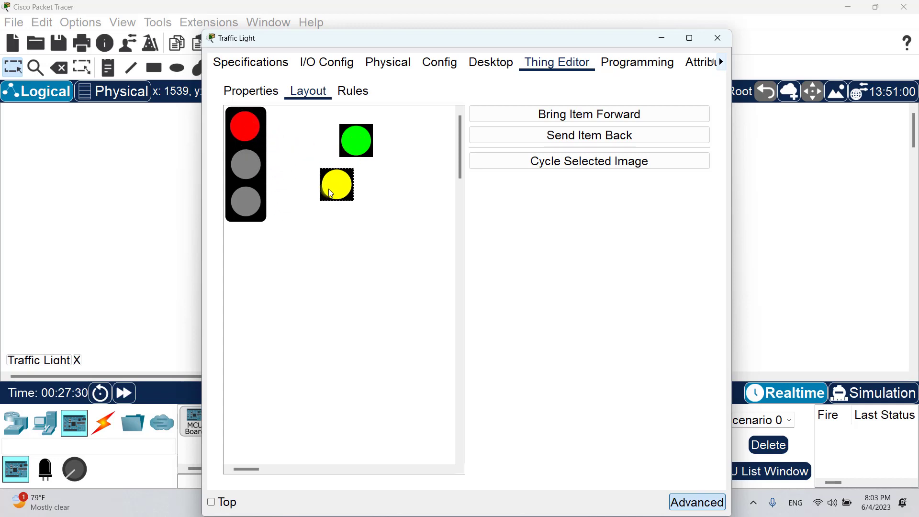
pyautogui.moveTo(328, 189); pyautogui.dragTo(240, 173)
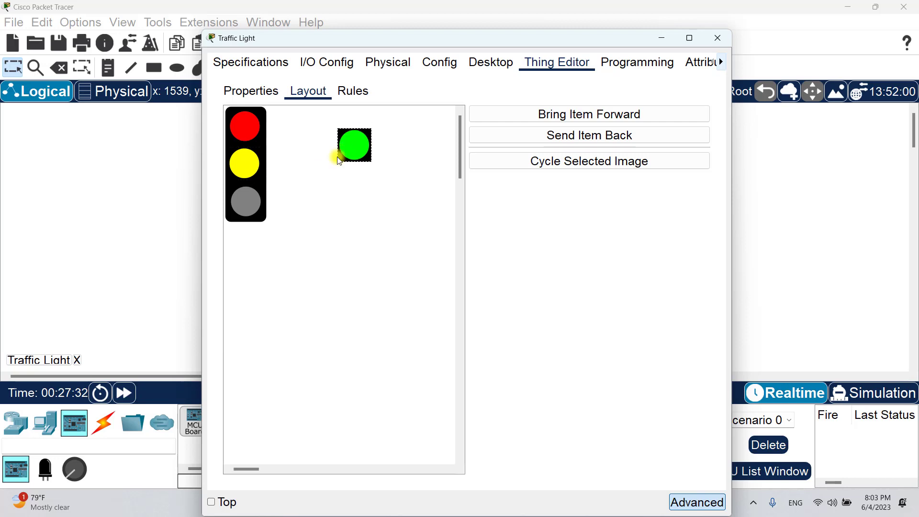
pyautogui.moveTo(349, 143); pyautogui.dragTo(245, 211)
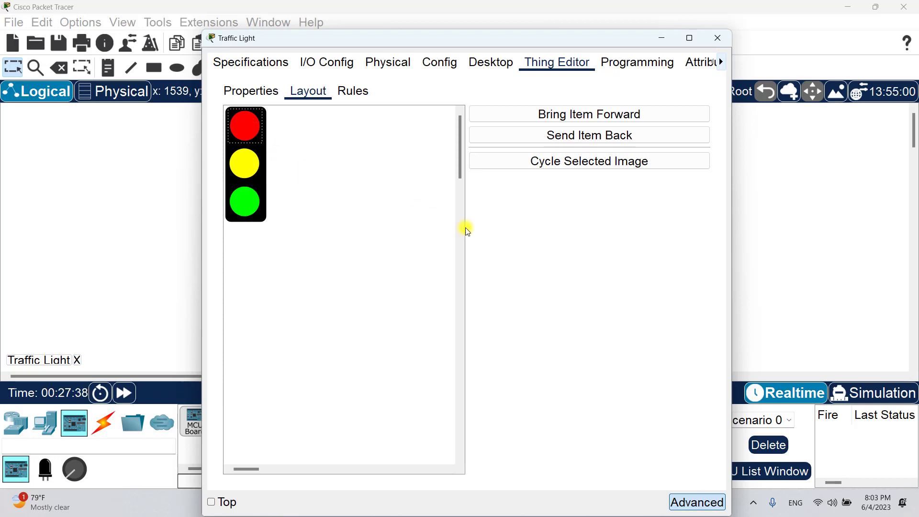
# - Cycle the red and yellow lamps between their lit and grey off images
pyautogui.click(568, 169)
pyautogui.click(568, 168)
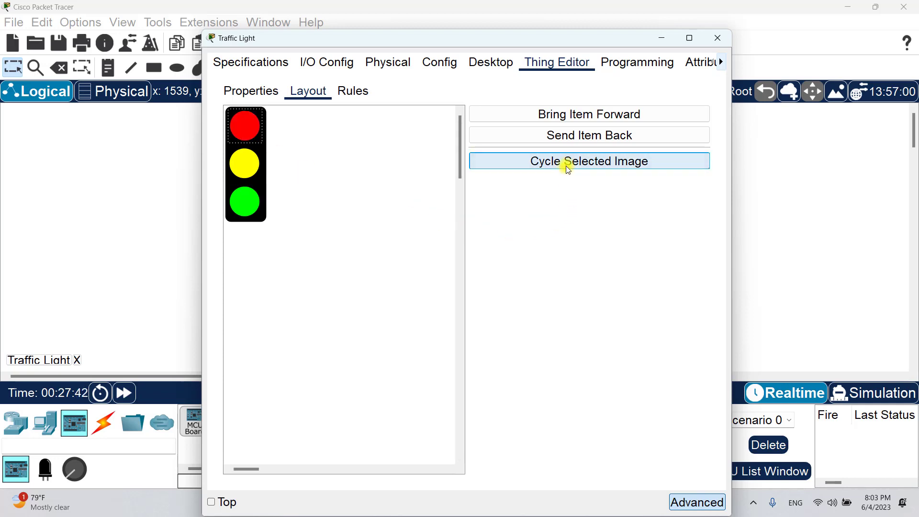
pyautogui.click(566, 166)
pyautogui.click(566, 165)
pyautogui.click(565, 165)
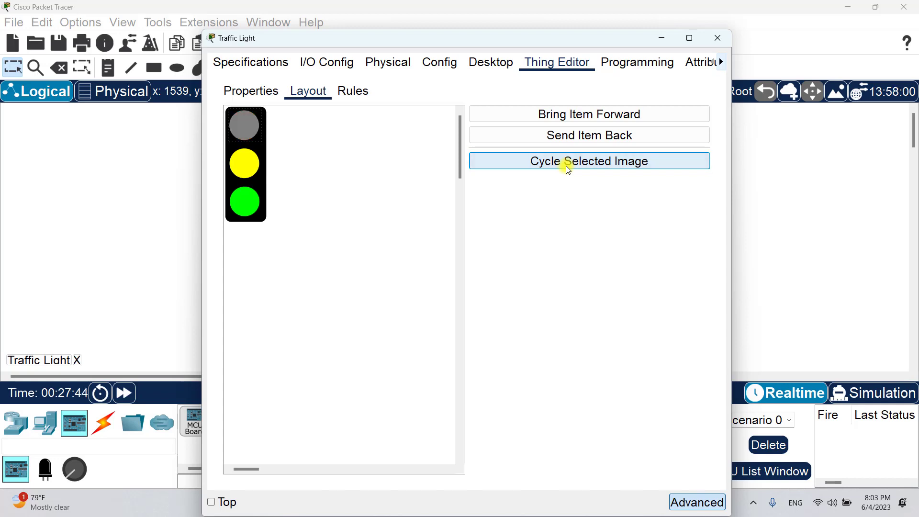
pyautogui.click(563, 167)
pyautogui.click(258, 176)
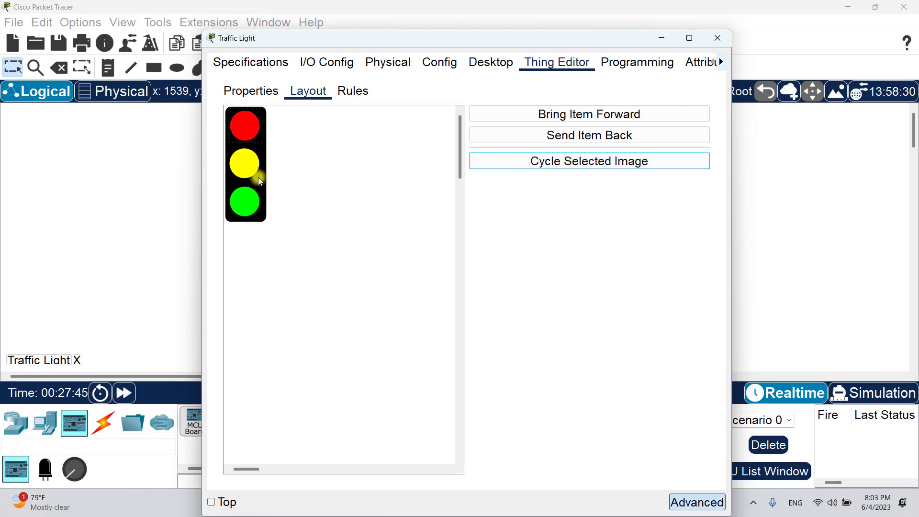
pyautogui.click(577, 167)
pyautogui.click(577, 167)
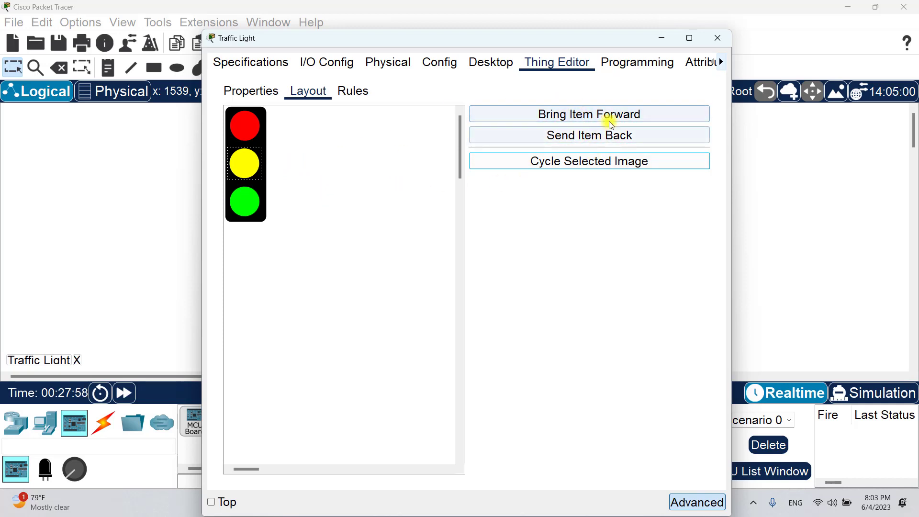
# - Select and deselect the yellow and green lamps, then bring up the empty Rules table
pyautogui.click(339, 172)
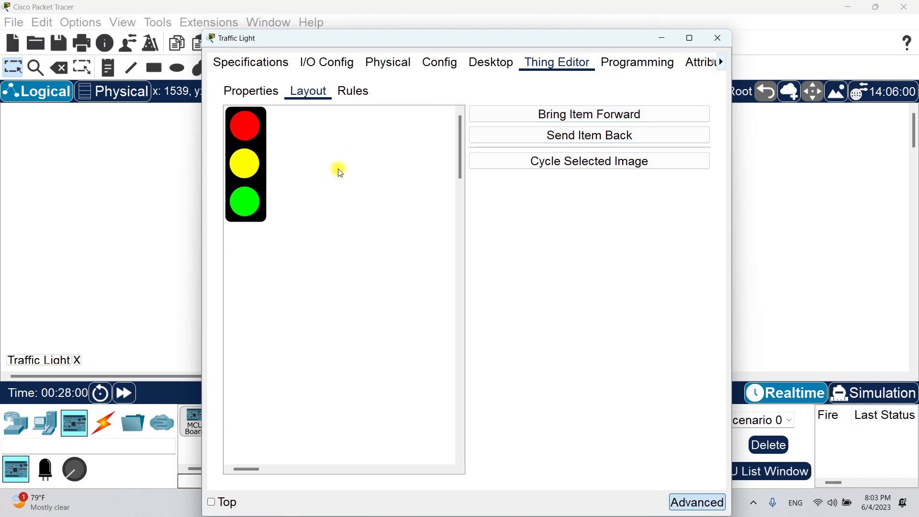
pyautogui.click(249, 169)
pyautogui.click(237, 205)
pyautogui.click(332, 185)
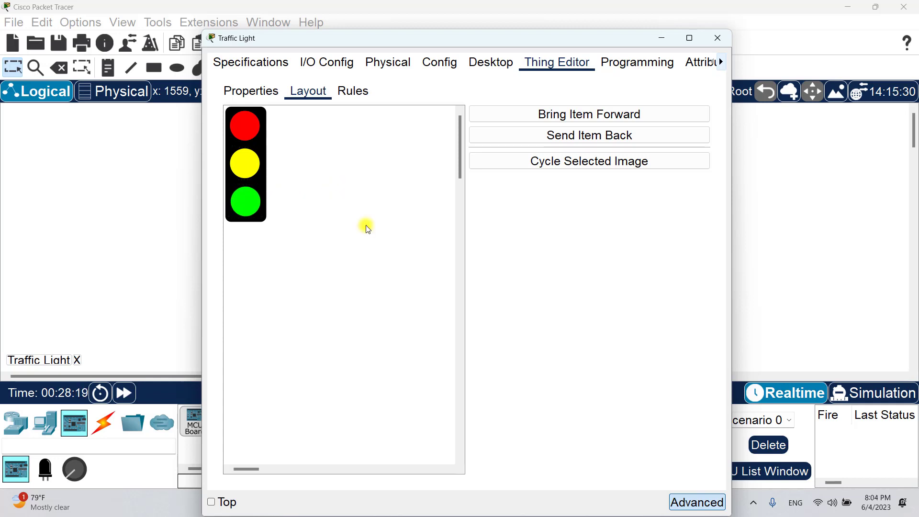
pyautogui.click(355, 92)
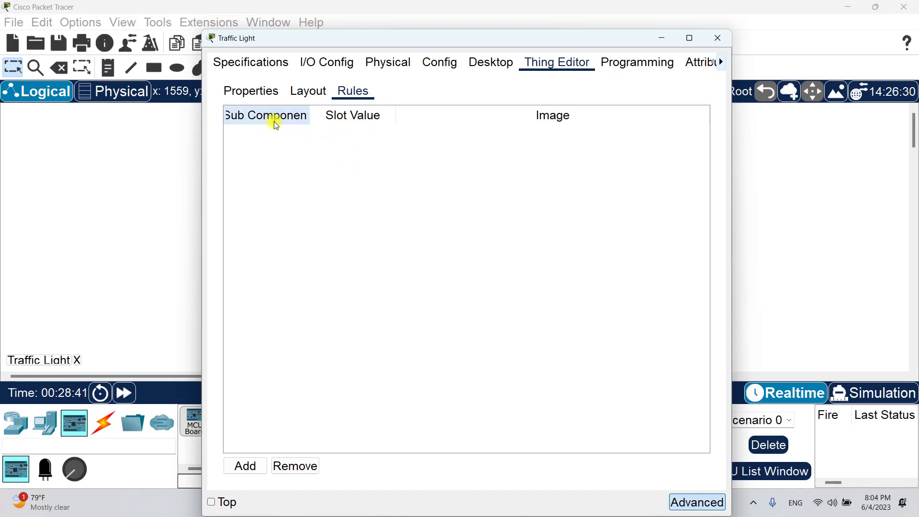
# - Add rule row 1: RED lamp at LOW shows the grey off image
pyautogui.click(246, 464)
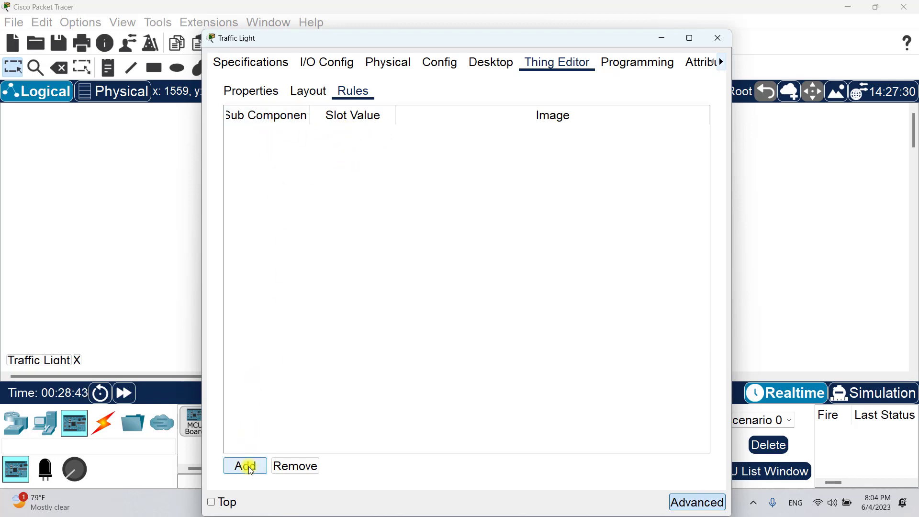
pyautogui.click(287, 136)
pyautogui.click(288, 137)
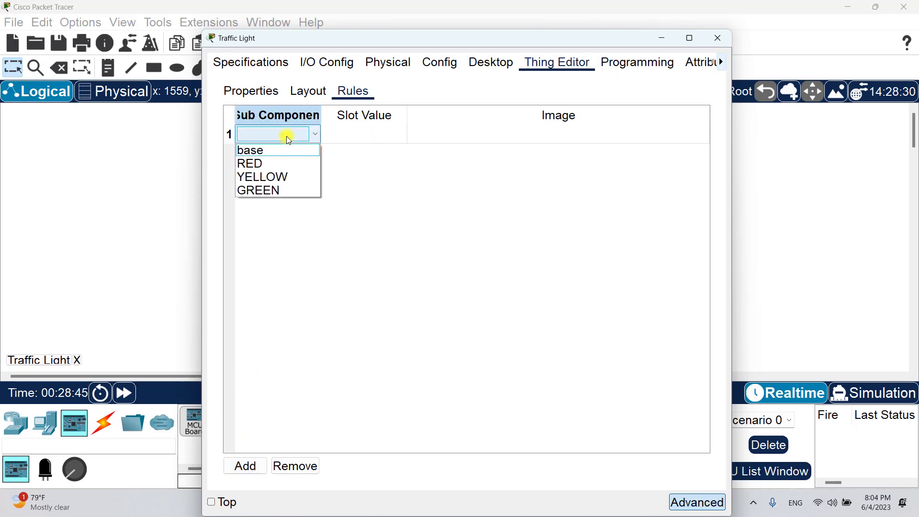
pyautogui.click(279, 165)
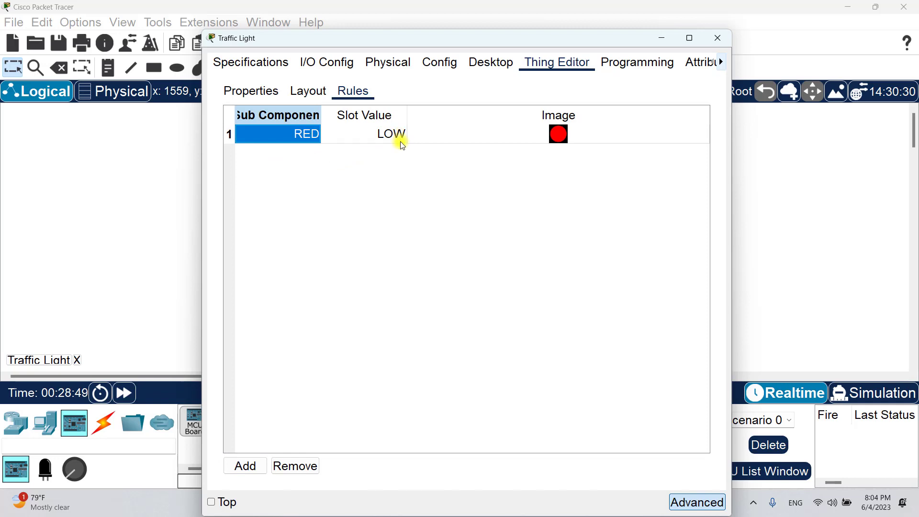
pyautogui.click(555, 135)
pyautogui.click(526, 139)
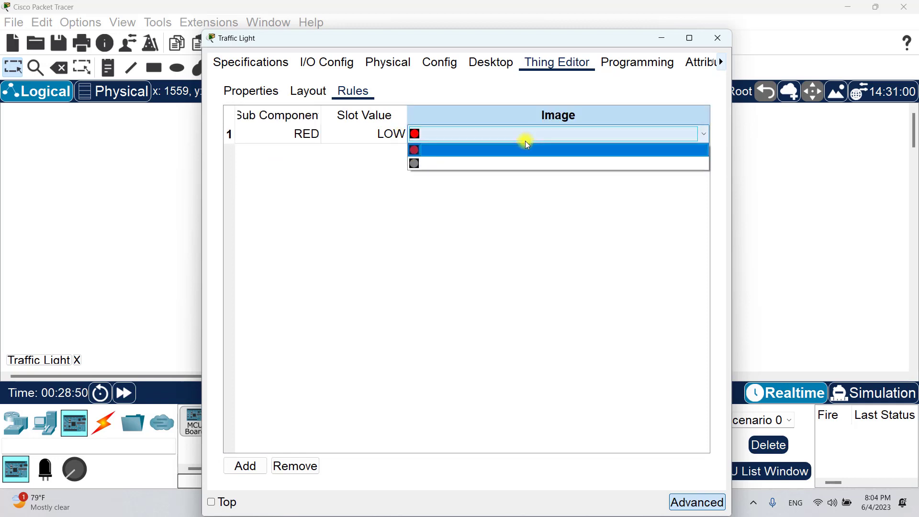
pyautogui.click(483, 164)
pyautogui.click(290, 137)
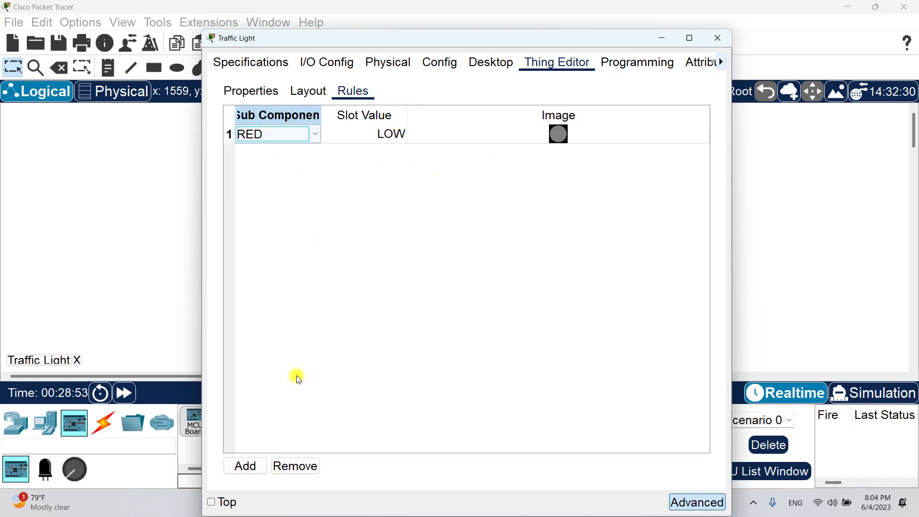
# - Add rule row 2: RED lamp at HIGH shows the red image
pyautogui.click(245, 466)
pyautogui.click(305, 156)
pyautogui.click(305, 156)
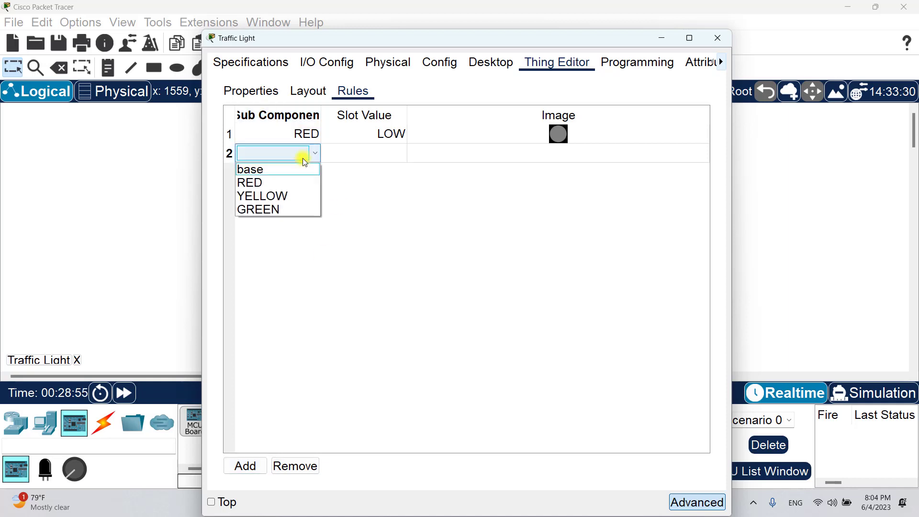
pyautogui.click(279, 182)
pyautogui.click(392, 153)
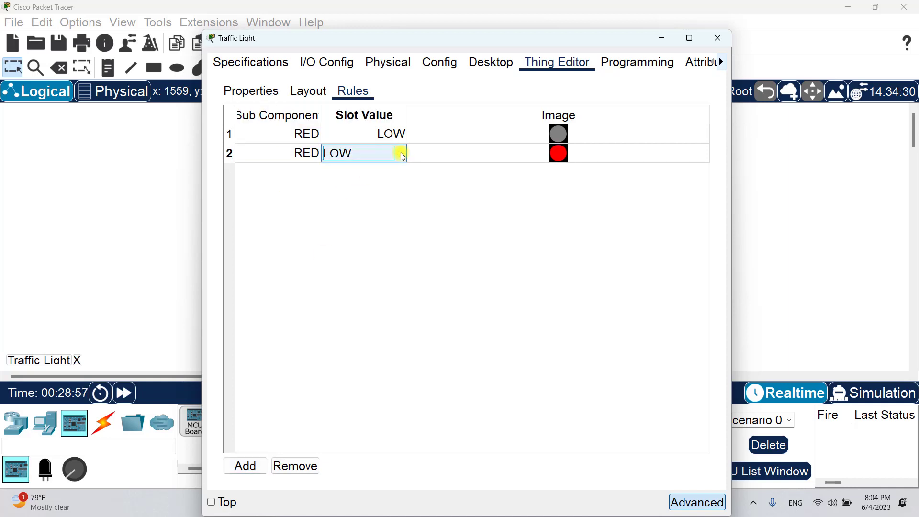
pyautogui.click(400, 152)
pyautogui.click(373, 183)
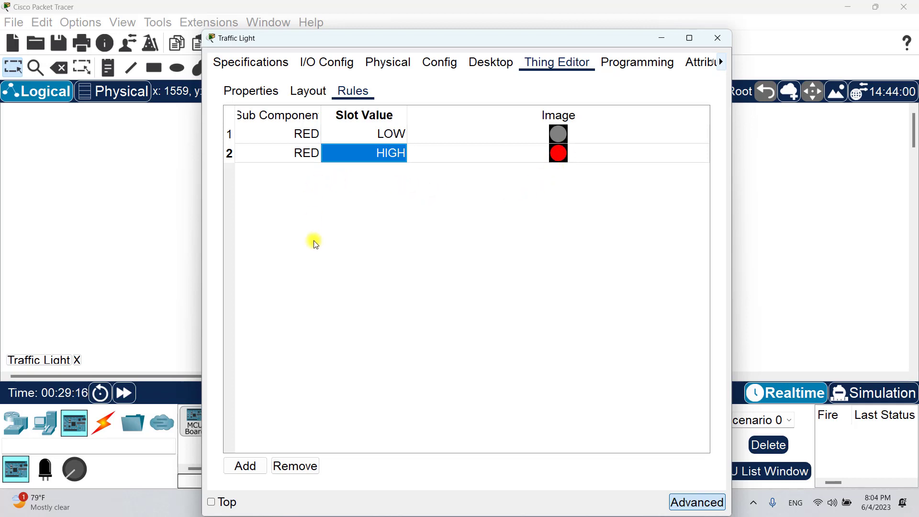
# - Add YELLOW rules: grey image at LOW, yellow image at HIGH
pyautogui.click(246, 465)
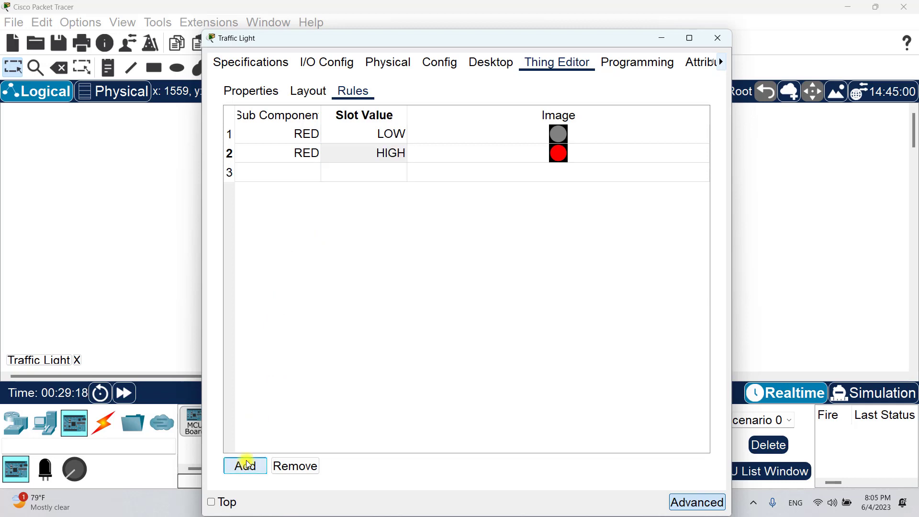
pyautogui.doubleClick(306, 171)
pyautogui.click(306, 172)
pyautogui.click(292, 214)
pyautogui.doubleClick(382, 172)
pyautogui.click(383, 172)
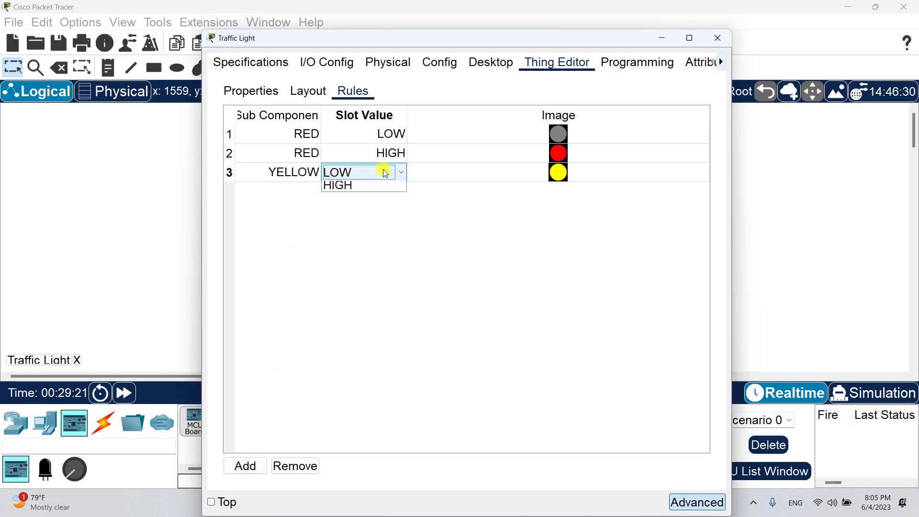
pyautogui.click(383, 172)
pyautogui.doubleClick(507, 175)
pyautogui.click(507, 186)
pyautogui.click(246, 465)
pyautogui.doubleClick(297, 193)
pyautogui.click(296, 236)
pyautogui.doubleClick(381, 191)
pyautogui.click(375, 221)
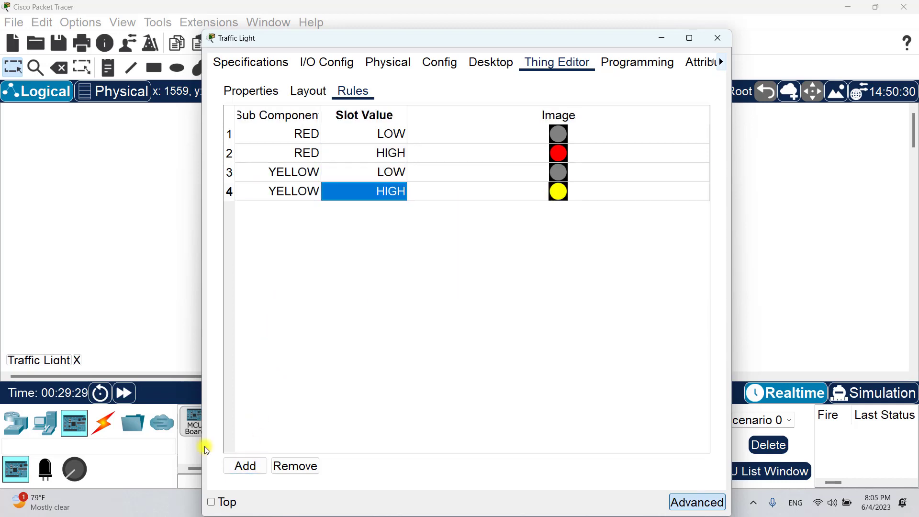
# - Add GREEN rules: grey image at LOW, green image at HIGH
pyautogui.click(245, 465)
pyautogui.doubleClick(298, 211)
pyautogui.click(296, 268)
pyautogui.doubleClick(375, 211)
pyautogui.click(311, 222)
pyautogui.click(247, 464)
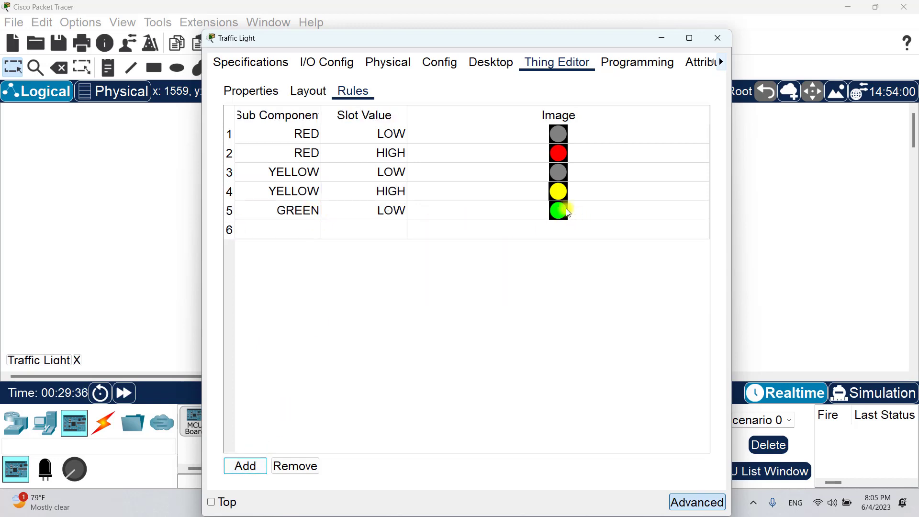
pyautogui.doubleClick(563, 209)
pyautogui.click(560, 225)
pyautogui.doubleClick(297, 232)
pyautogui.click(297, 232)
pyautogui.click(294, 287)
pyautogui.doubleClick(381, 232)
pyautogui.click(378, 254)
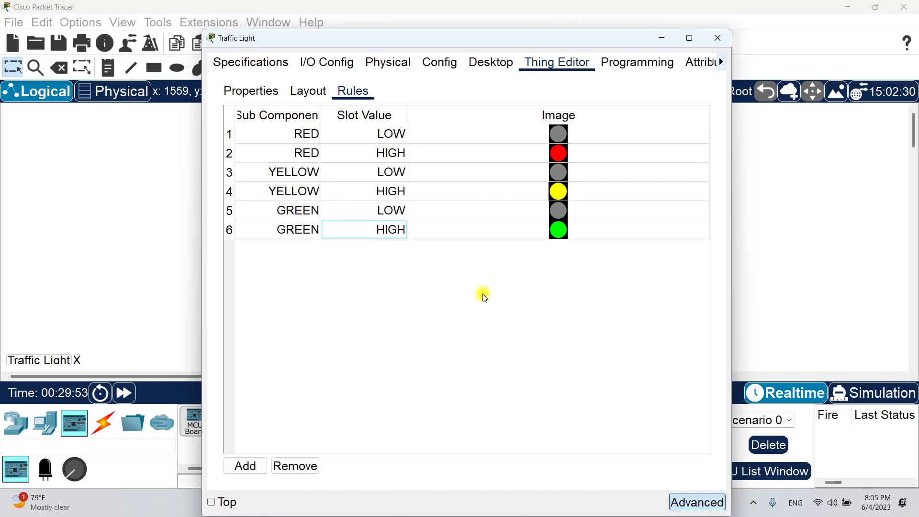
# - Recheck row 1's Slot Value dropdown and leave it at LOW
pyautogui.click(361, 133)
pyautogui.click(375, 133)
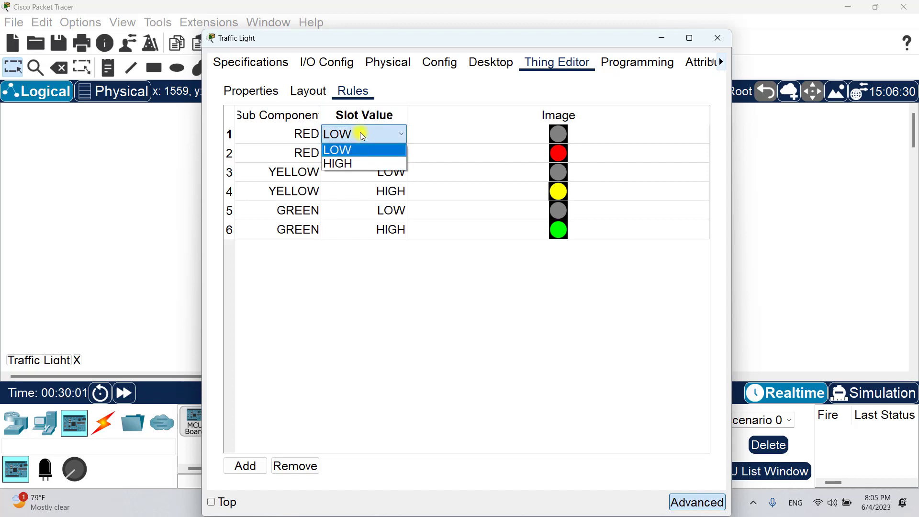
pyautogui.click(361, 134)
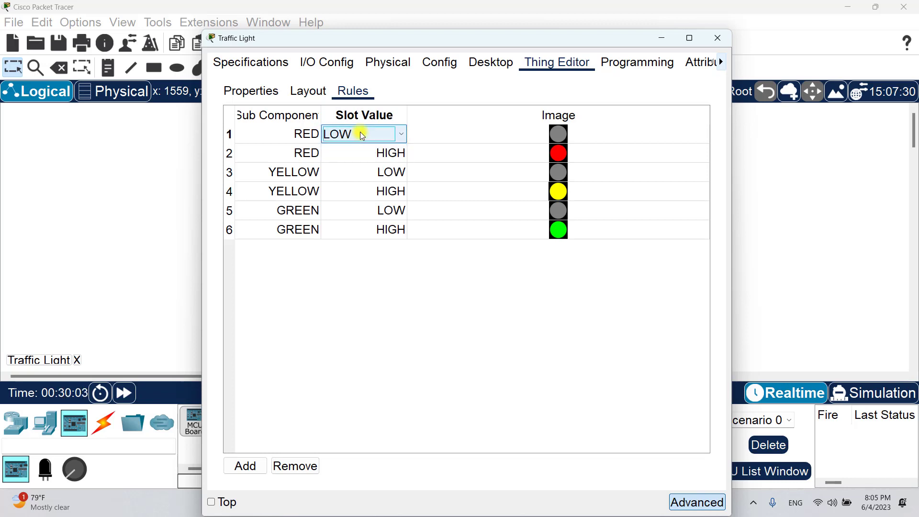
pyautogui.click(376, 134)
pyautogui.click(377, 135)
pyautogui.click(377, 136)
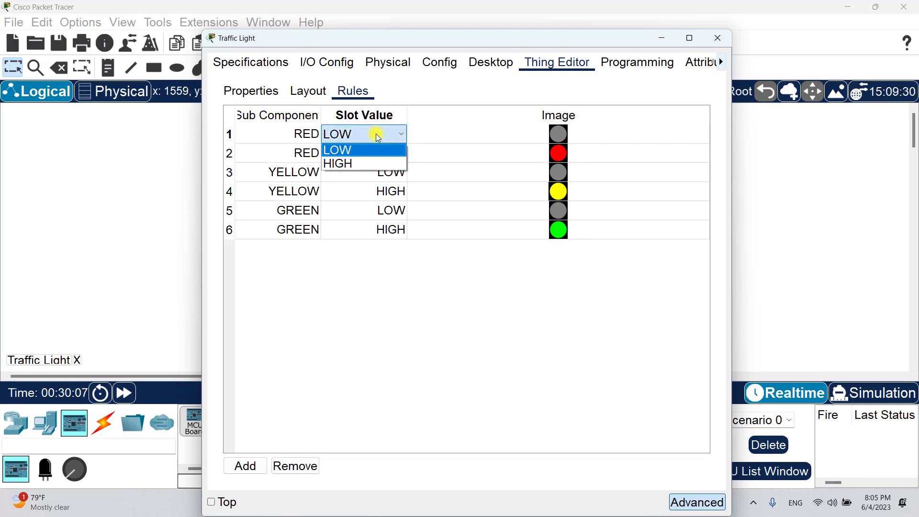
pyautogui.click(377, 136)
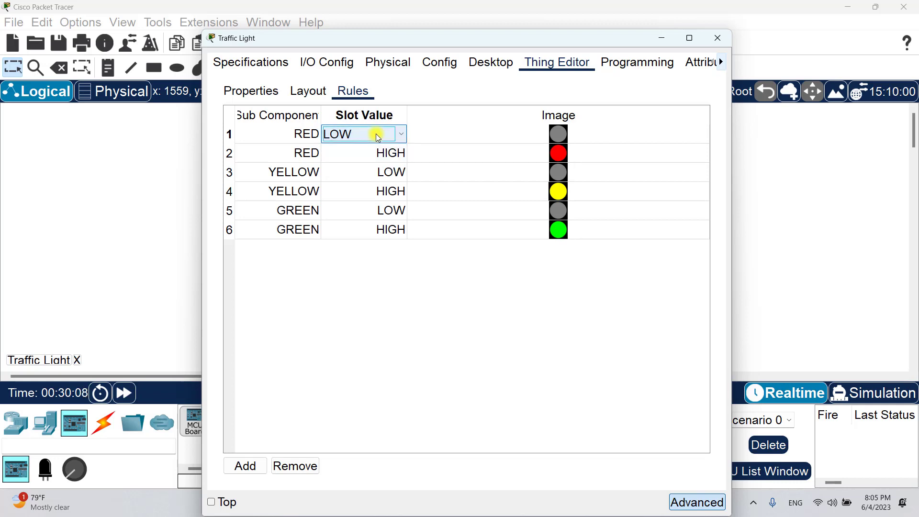
pyautogui.click(414, 248)
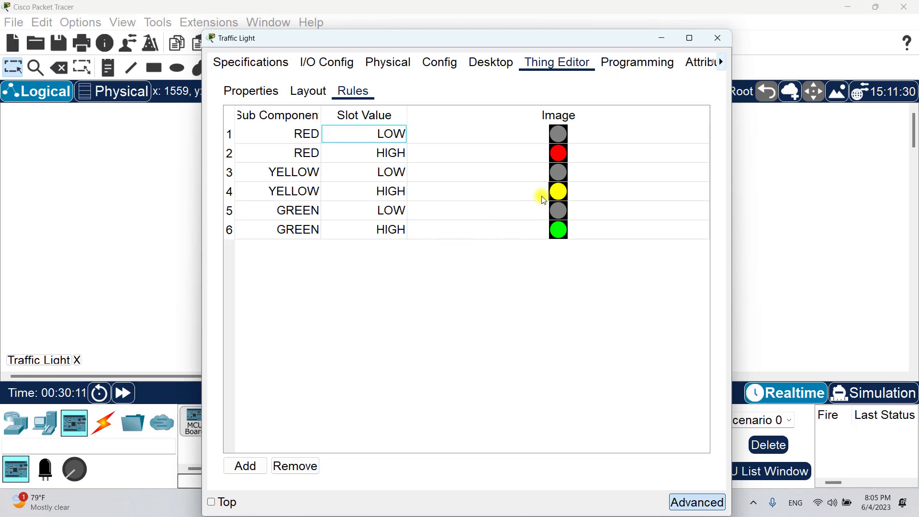
# - Show the Traffic Light's Programming projects and select the Blink (JavaScript) template
pyautogui.click(626, 68)
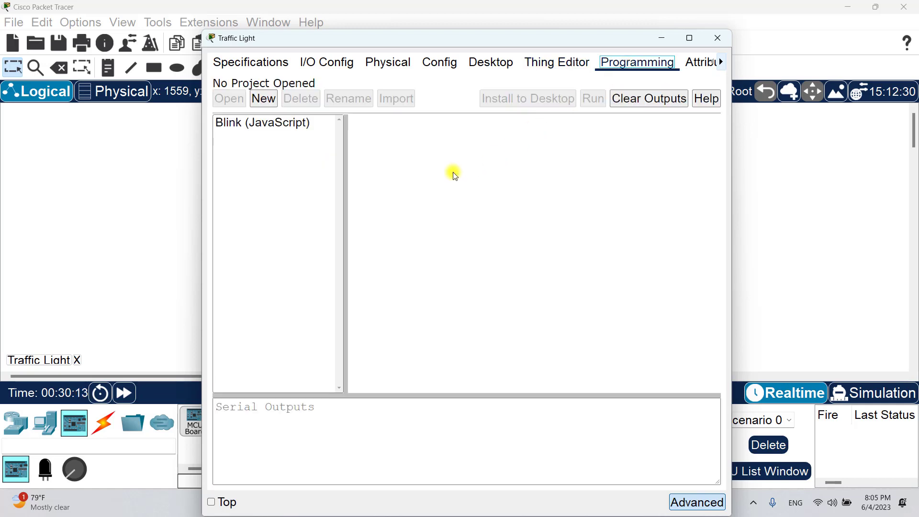
pyautogui.moveTo(445, 39); pyautogui.dragTo(440, 39)
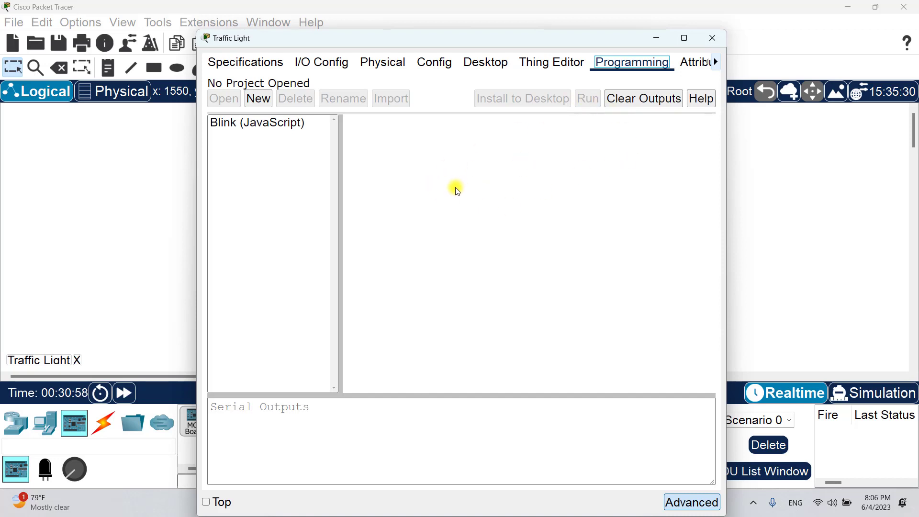
pyautogui.click(286, 122)
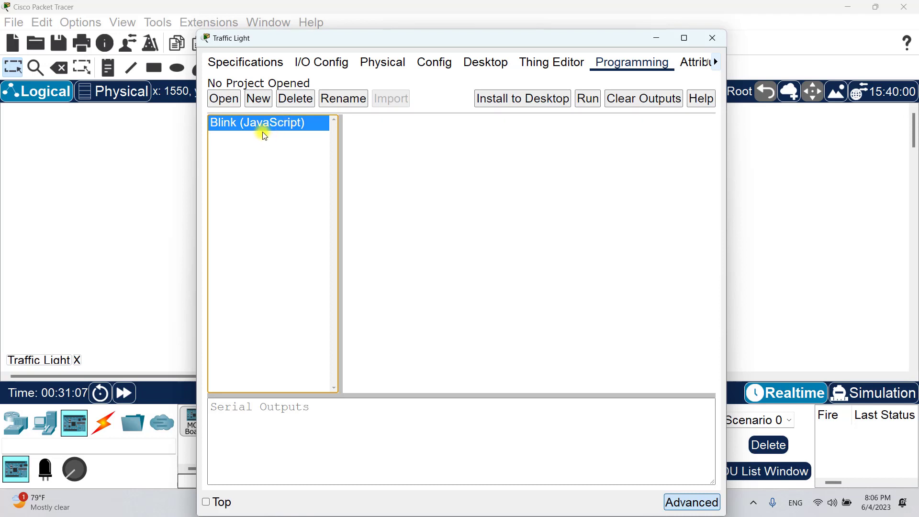
# - Open the Blink (JavaScript) project and its main.js file in the editor
pyautogui.doubleClick(266, 125)
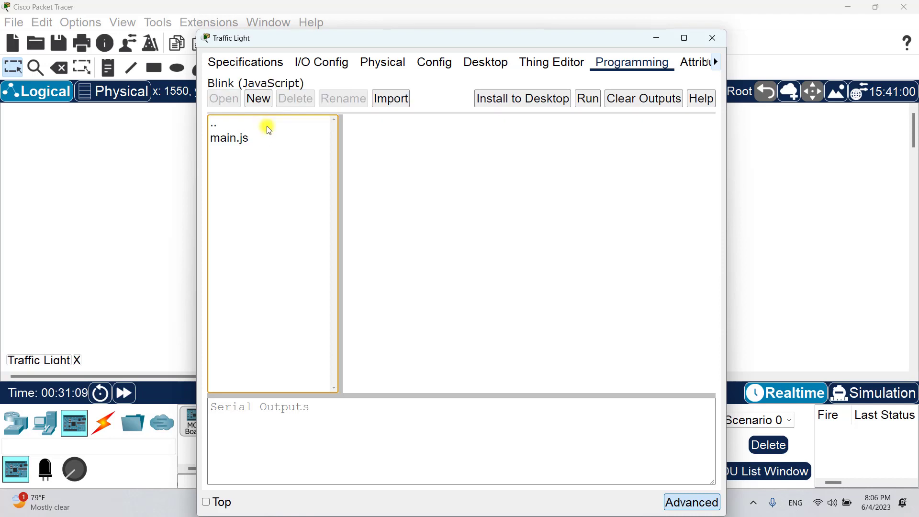
pyautogui.doubleClick(243, 139)
pyautogui.moveTo(502, 217); pyautogui.dragTo(431, 178)
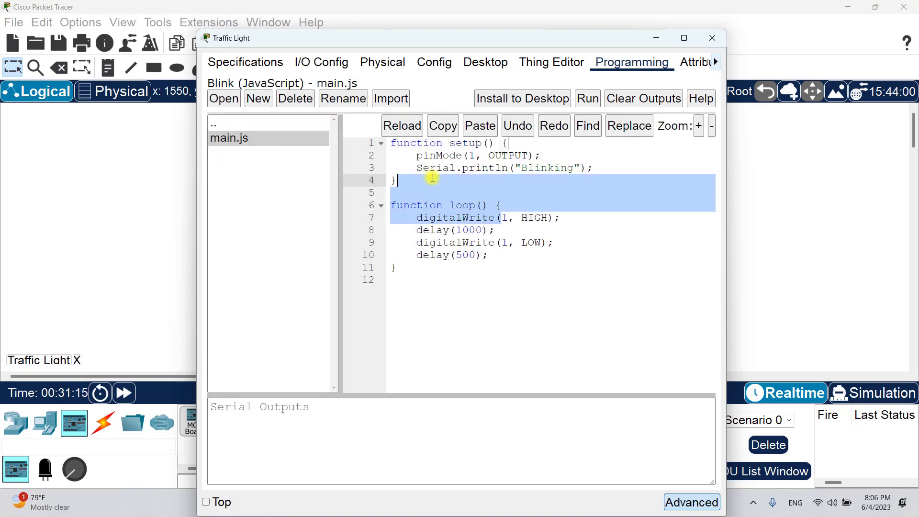
pyautogui.click(545, 278)
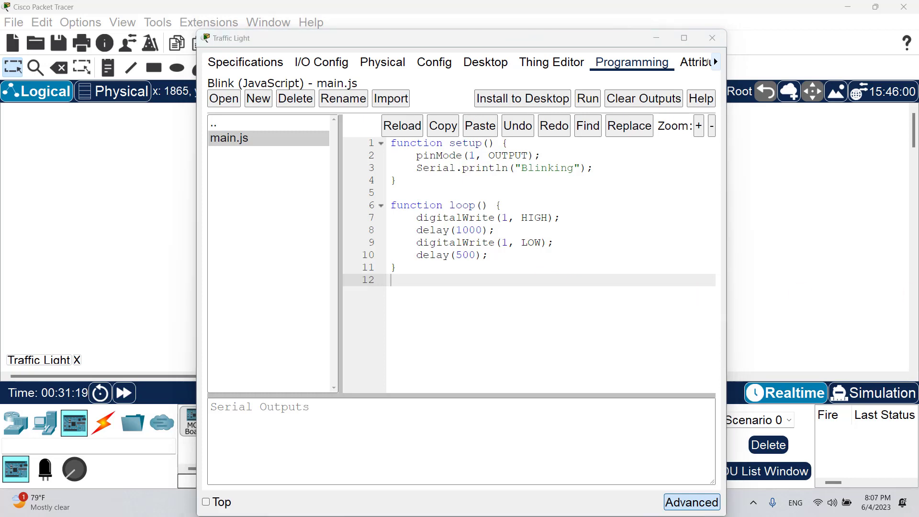
# - Replace main.js with the 62-line traffic-light script with standard and blinking modes
pyautogui.moveTo(435, 277); pyautogui.dragTo(381, 143)
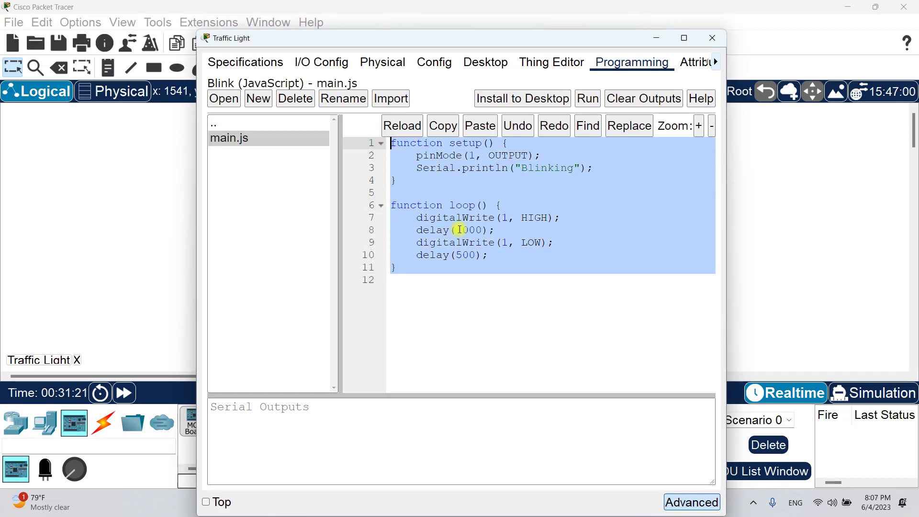
pyautogui.hotkey('ctrl', 'v')
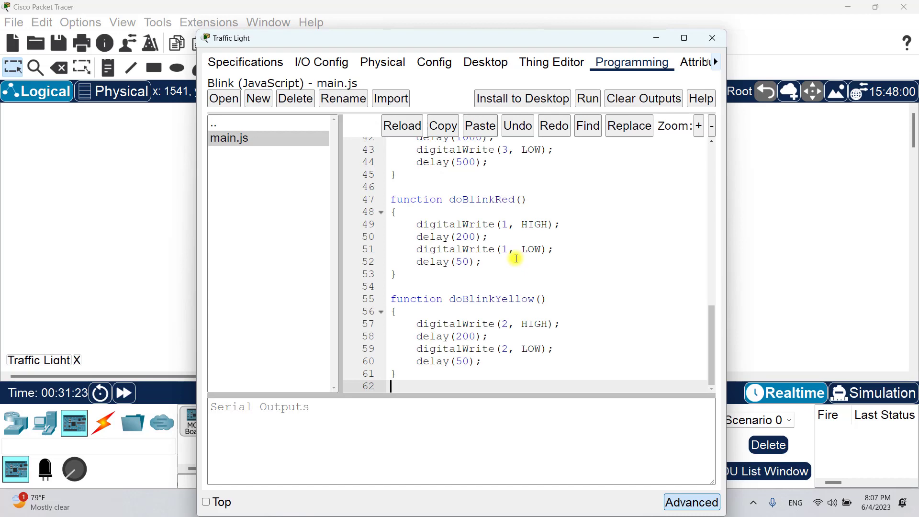
pyautogui.scroll(14, 516, 258)
pyautogui.scroll(-2, 515, 258)
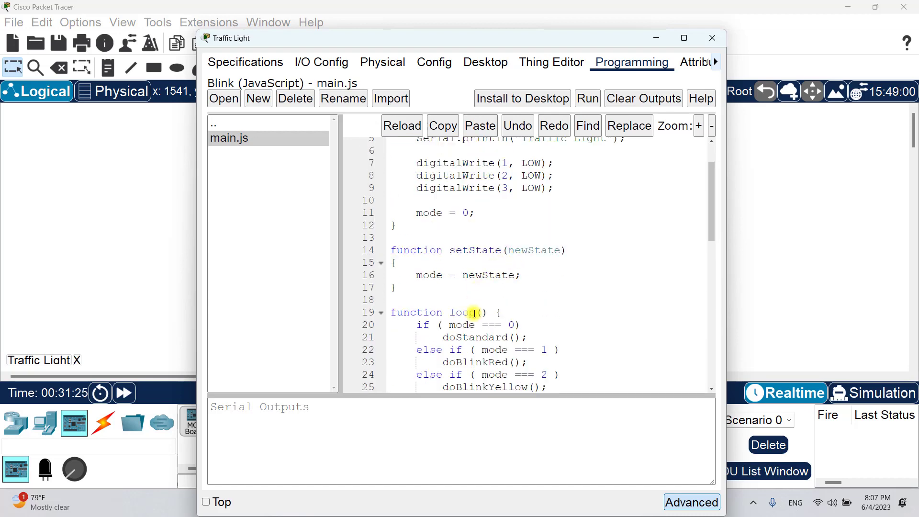
pyautogui.moveTo(448, 312); pyautogui.dragTo(482, 312)
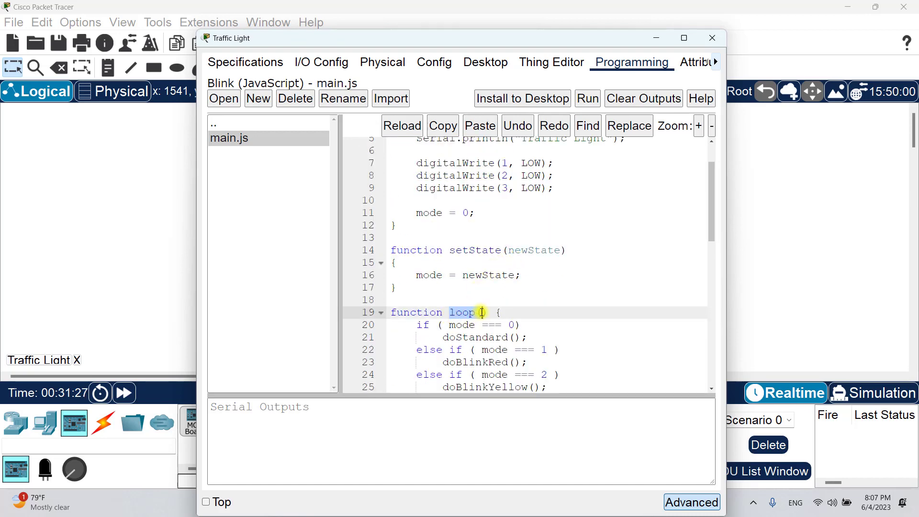
pyautogui.click(535, 310)
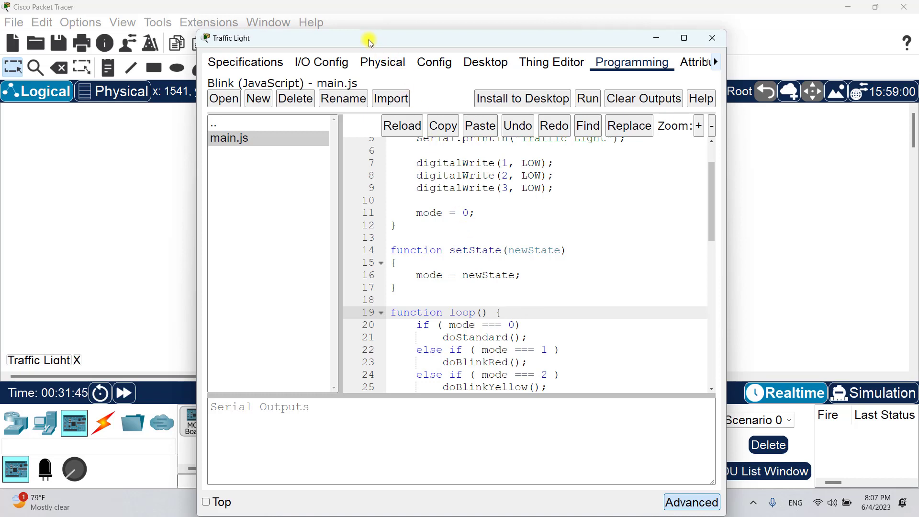
pyautogui.moveTo(368, 39); pyautogui.dragTo(634, 79)
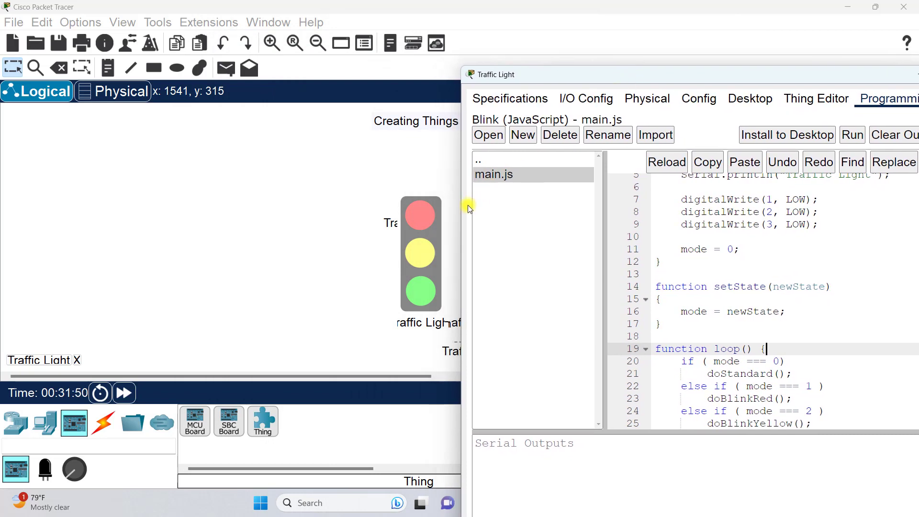
# - Reposition the traffic light, run its script from the Programming tab, and close the window
pyautogui.moveTo(430, 236); pyautogui.dragTo(363, 225)
pyautogui.moveTo(271, 210); pyautogui.dragTo(244, 199)
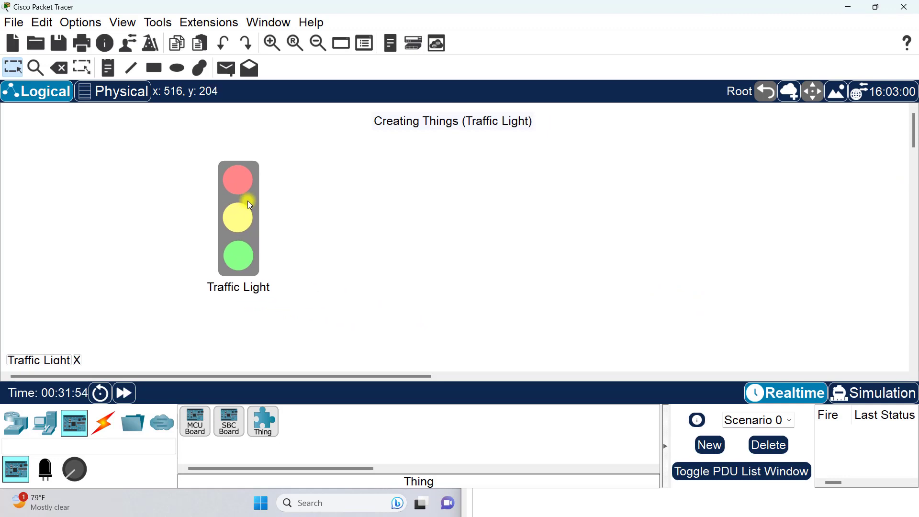
pyautogui.click(501, 511)
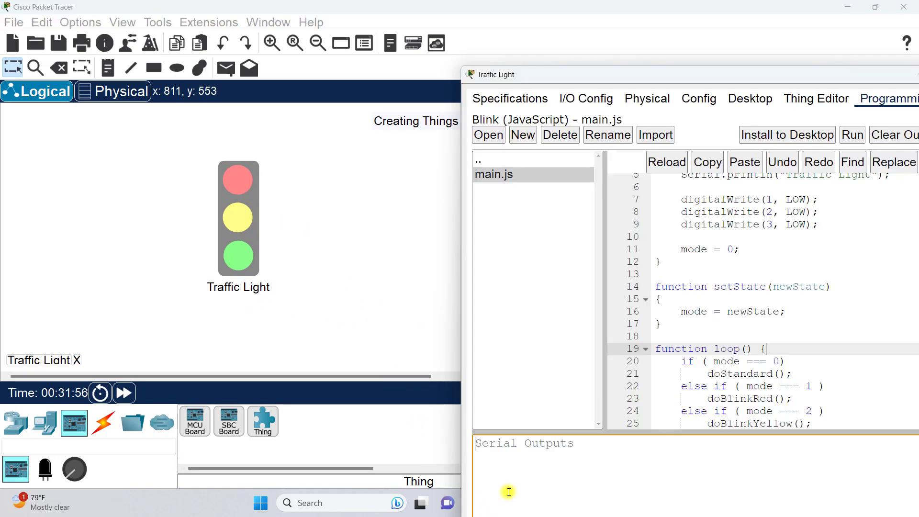
pyautogui.moveTo(606, 77); pyautogui.dragTo(468, 36)
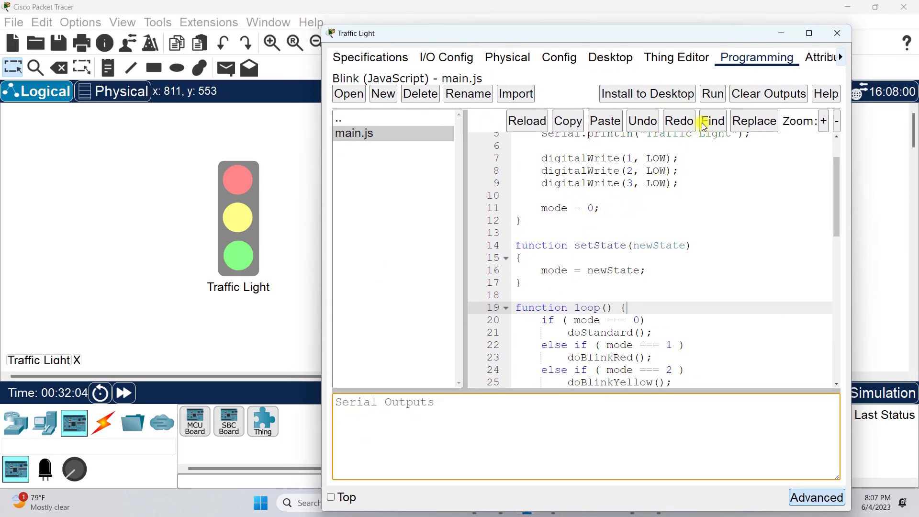
pyautogui.click(713, 94)
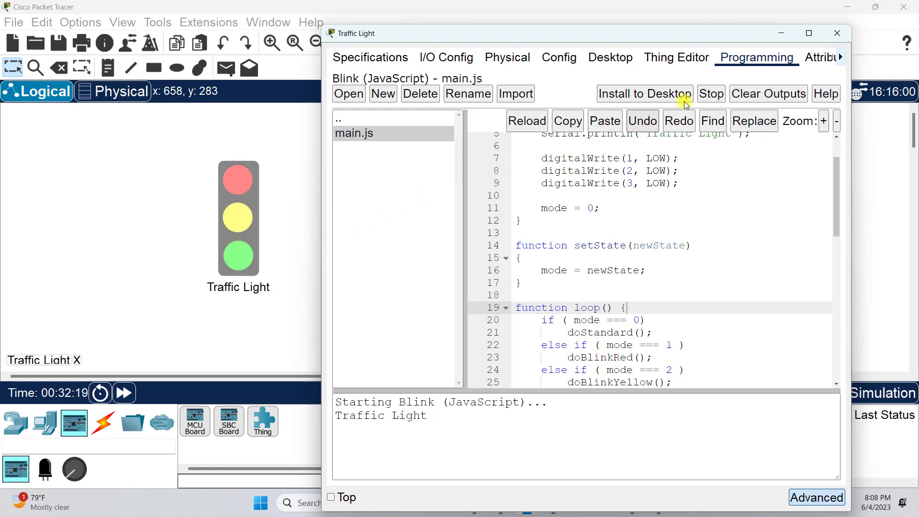
pyautogui.click(837, 33)
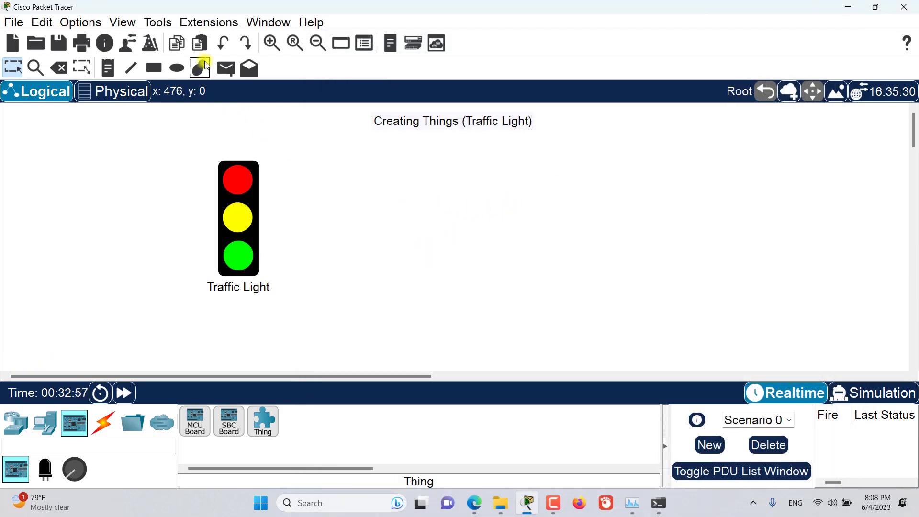
# - Open the Custom Devices Dialog from the Tools menu
pyautogui.click(182, 24)
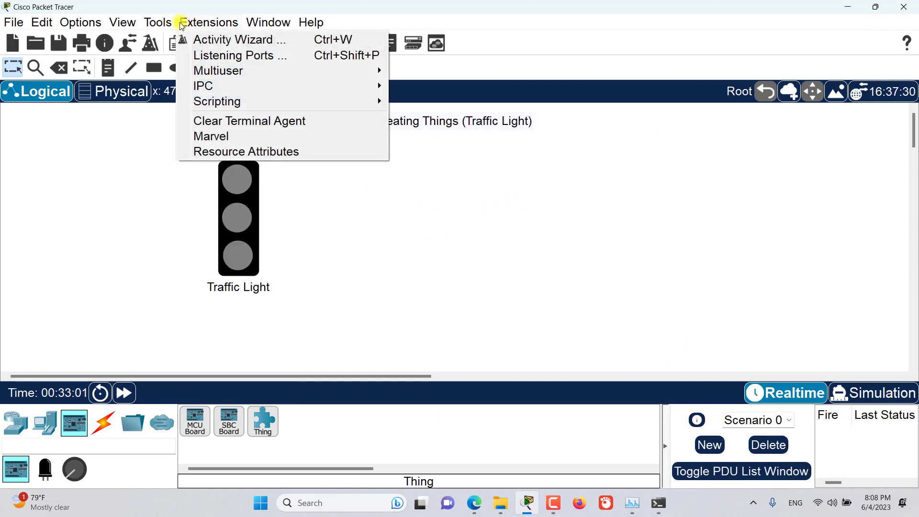
pyautogui.moveTo(172, 22)
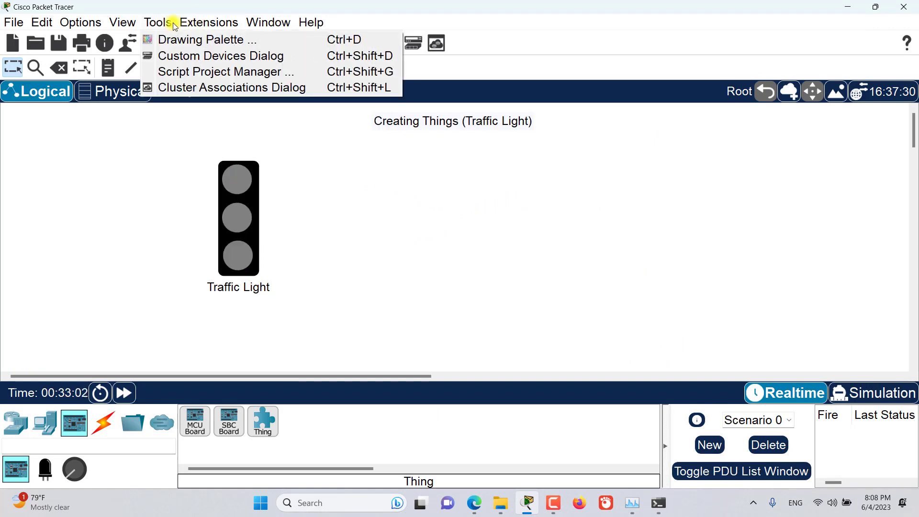
pyautogui.click(180, 58)
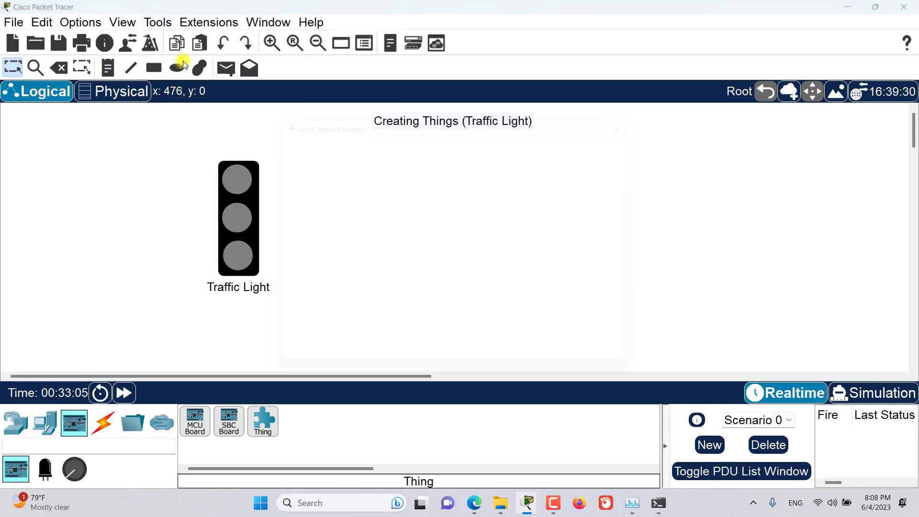
pyautogui.moveTo(410, 118); pyautogui.dragTo(477, 102)
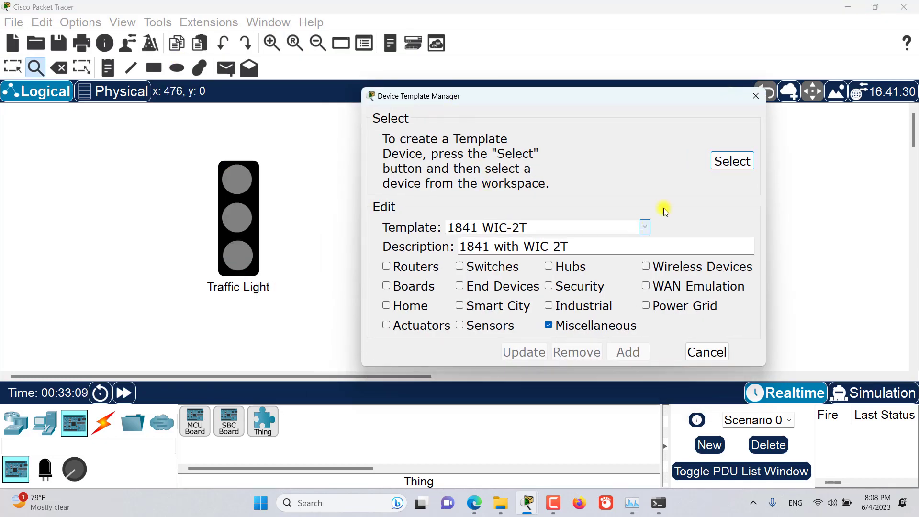
# - Add the traffic light as a Miscellaneous template described 'My own traffic light'
pyautogui.click(726, 163)
pyautogui.click(239, 201)
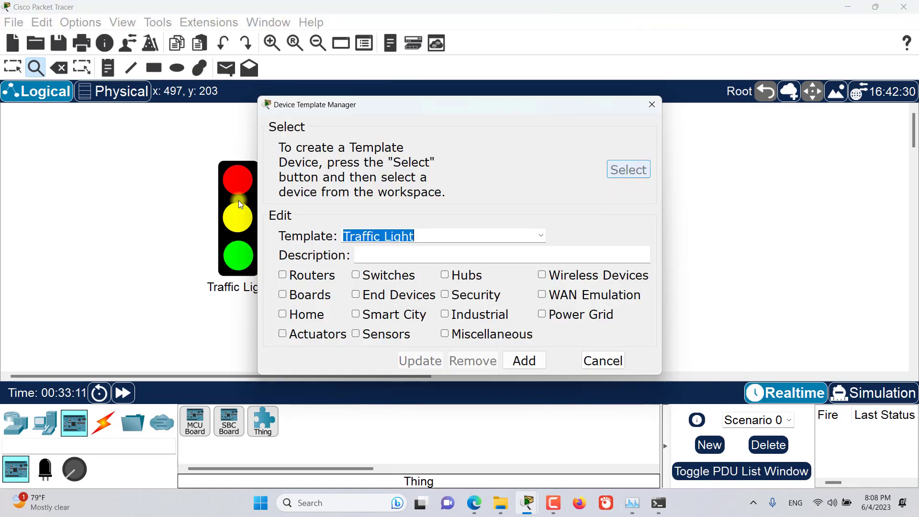
pyautogui.click(439, 235)
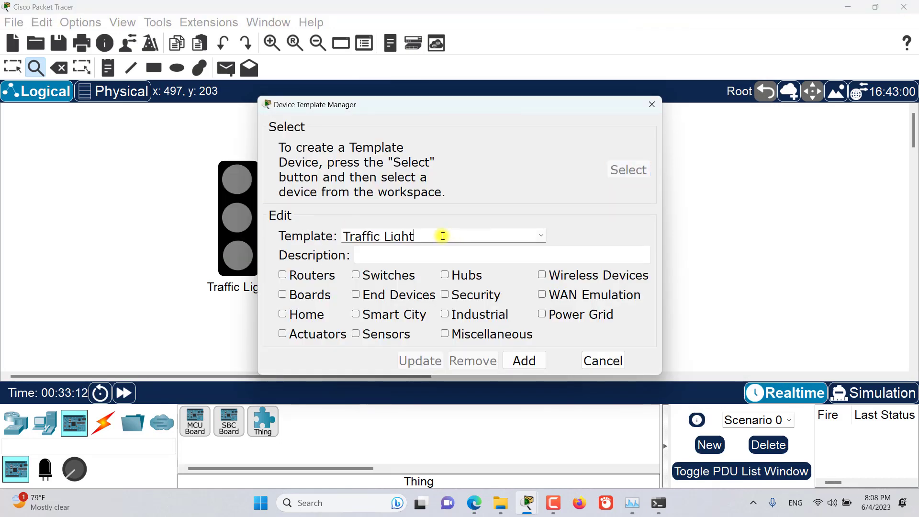
pyautogui.click(418, 260)
pyautogui.write('My own')
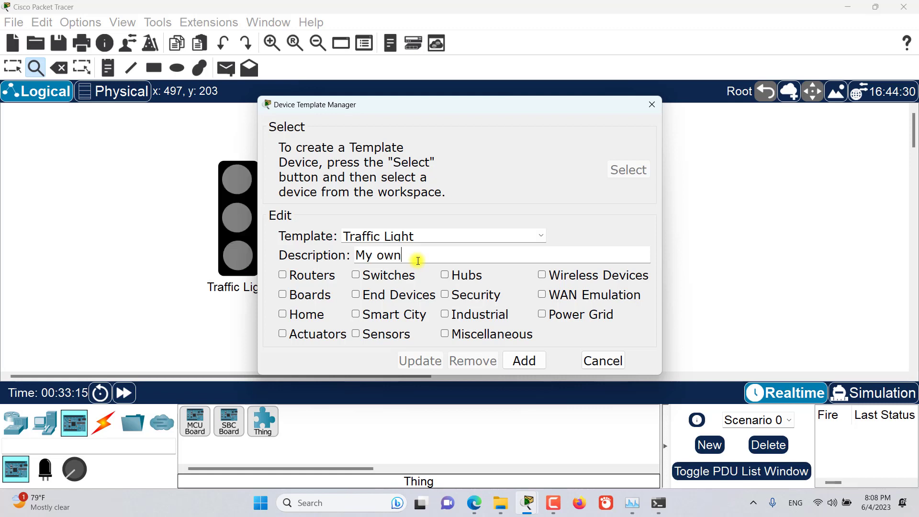
pyautogui.write(' traffic light')
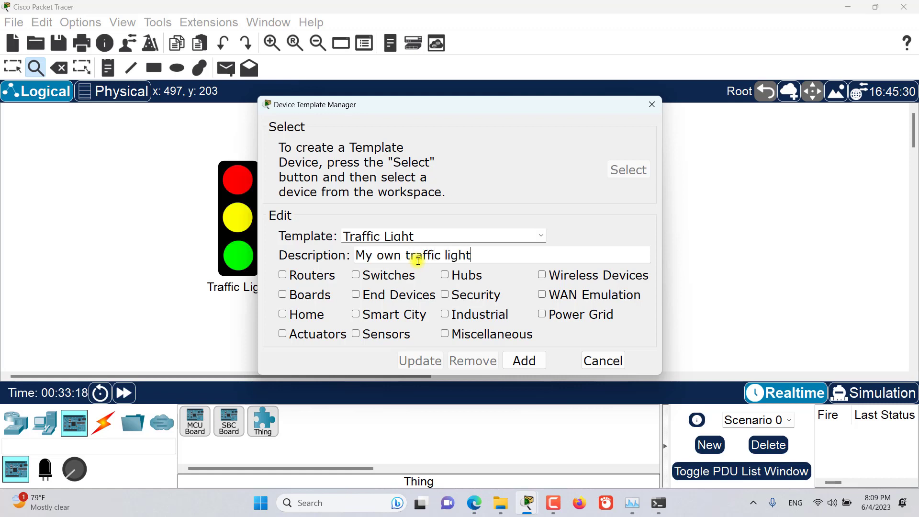
pyautogui.click(447, 335)
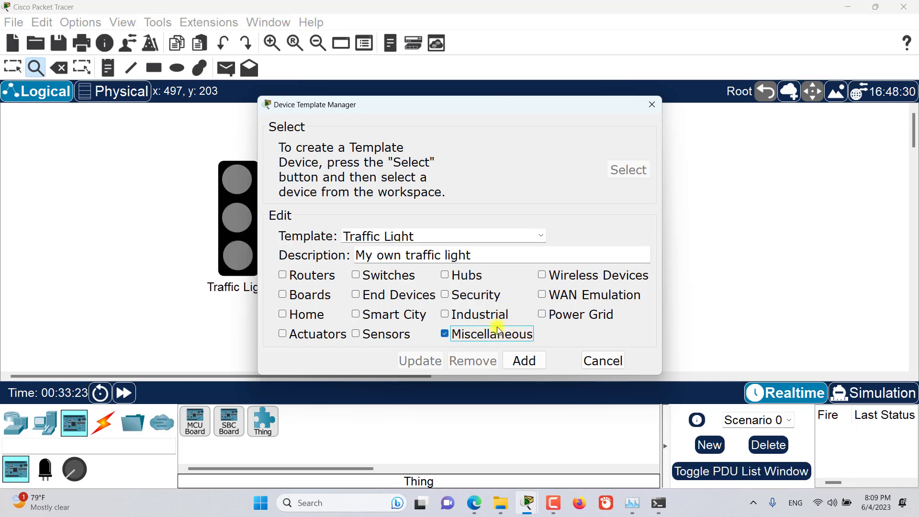
pyautogui.click(527, 364)
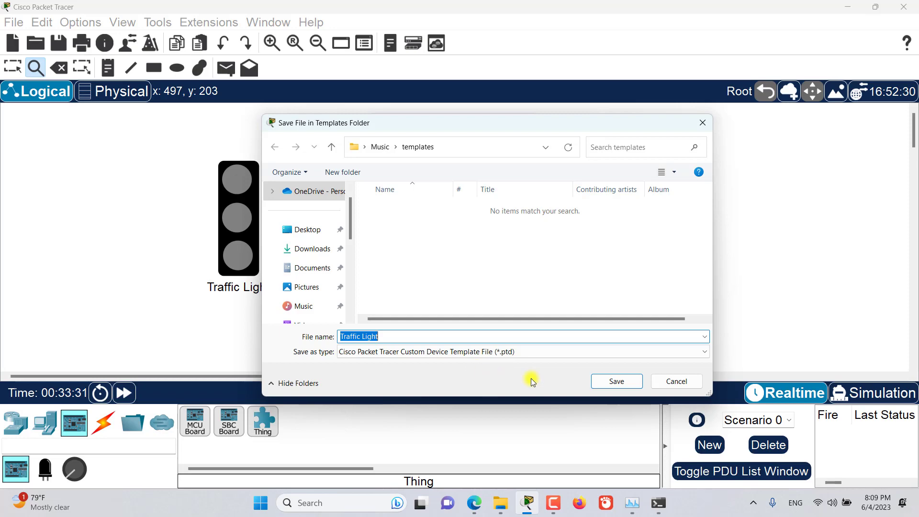
# - Save the template file as Traffic Light in the templates folder
pyautogui.click(606, 381)
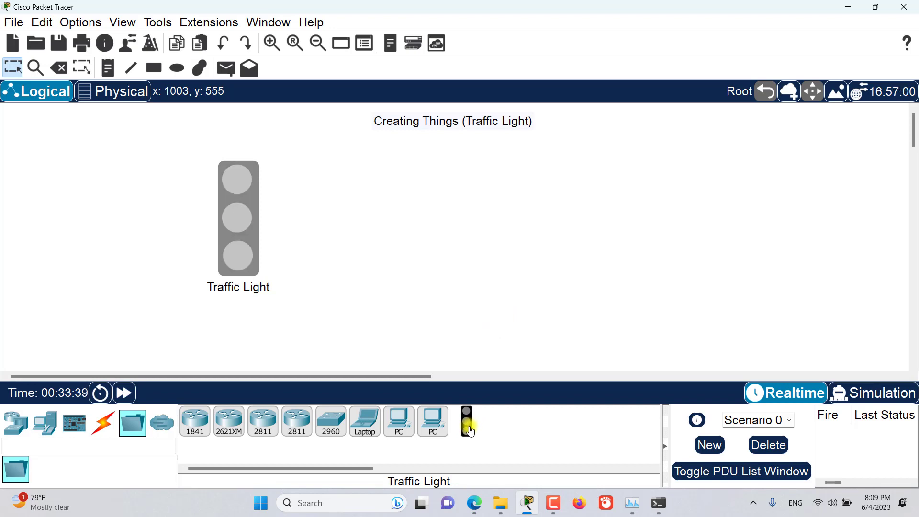
# - Place the custom traffic light as IoT3 beside the original, then paste copies IoT3(1) and IoT3(1)(1)
pyautogui.moveTo(469, 431); pyautogui.dragTo(437, 172)
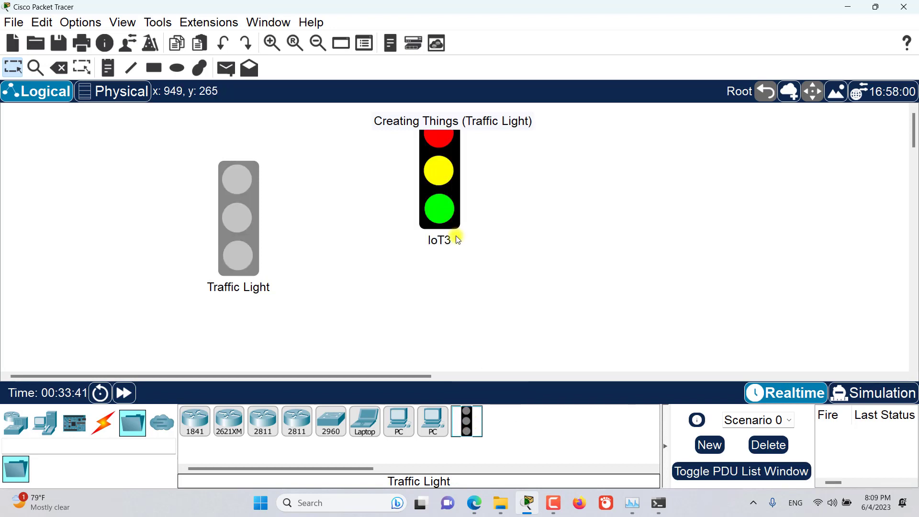
pyautogui.moveTo(406, 228); pyautogui.dragTo(384, 251)
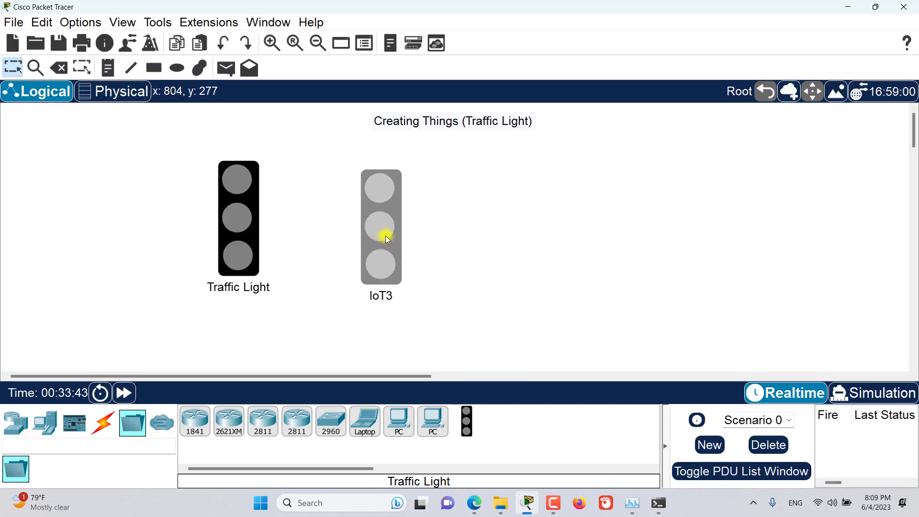
pyautogui.hotkey('ctrl', 'c')
pyautogui.hotkey('ctrl', 'v')
pyautogui.hotkey('ctrl', 'c')
pyautogui.hotkey('ctrl', 'v')
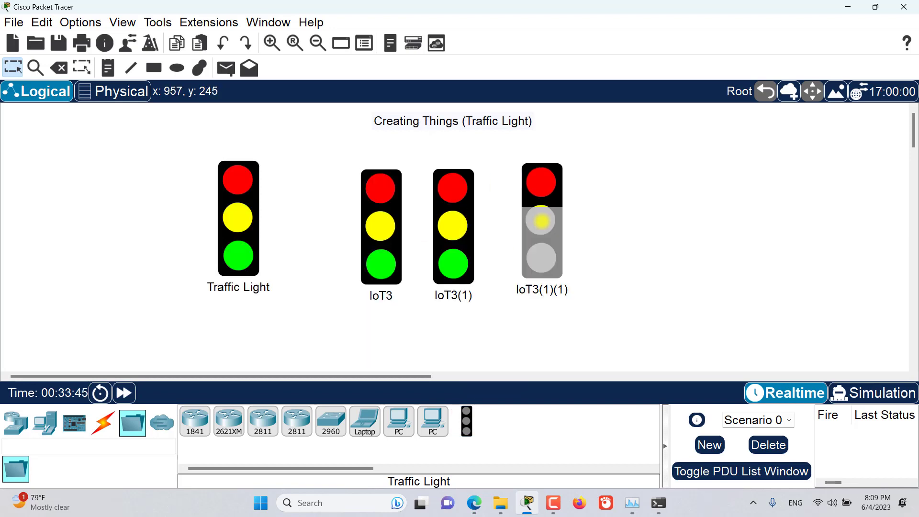